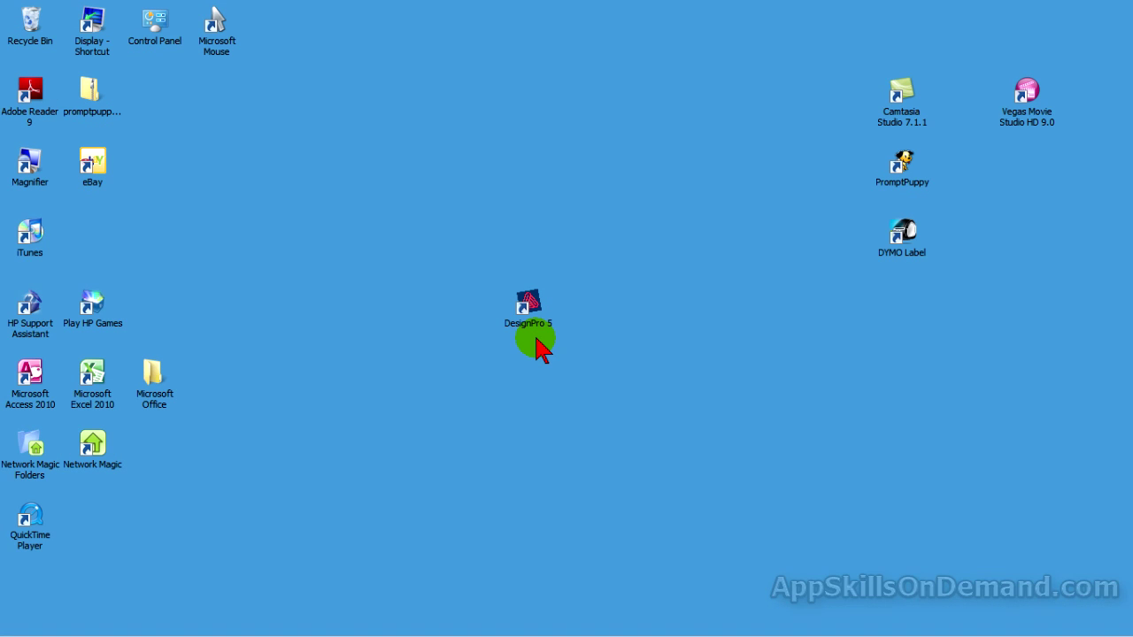
Launch DesignPro 5 from its desktop shortcut to reach the welcome screen.
{"action": "double_click", "coordinate": [531, 303]}
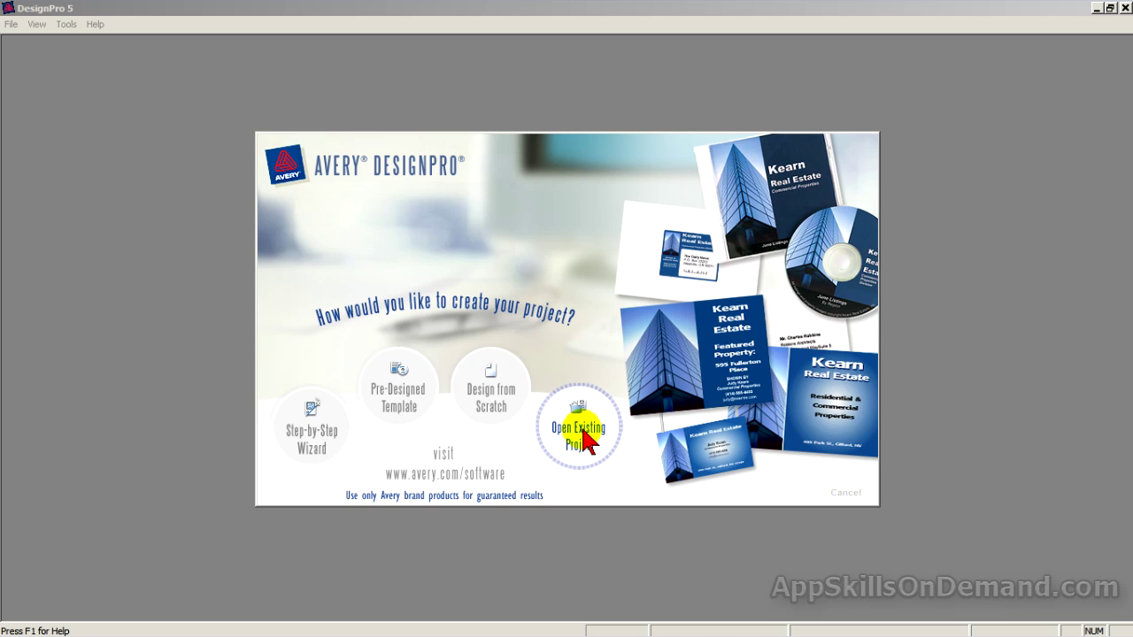
Open the existing project Business Card 8371 v01 from the Avery Labels folder.
{"action": "left_click", "coordinate": [584, 431]}
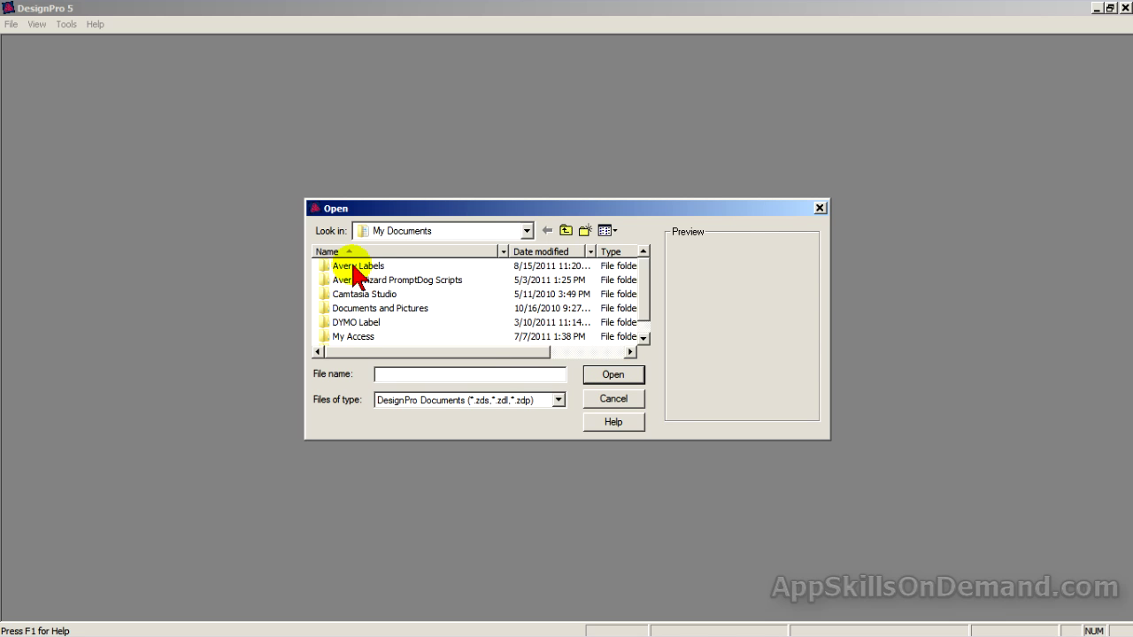
{"action": "double_click", "coordinate": [356, 267]}
{"action": "left_click", "coordinate": [358, 273]}
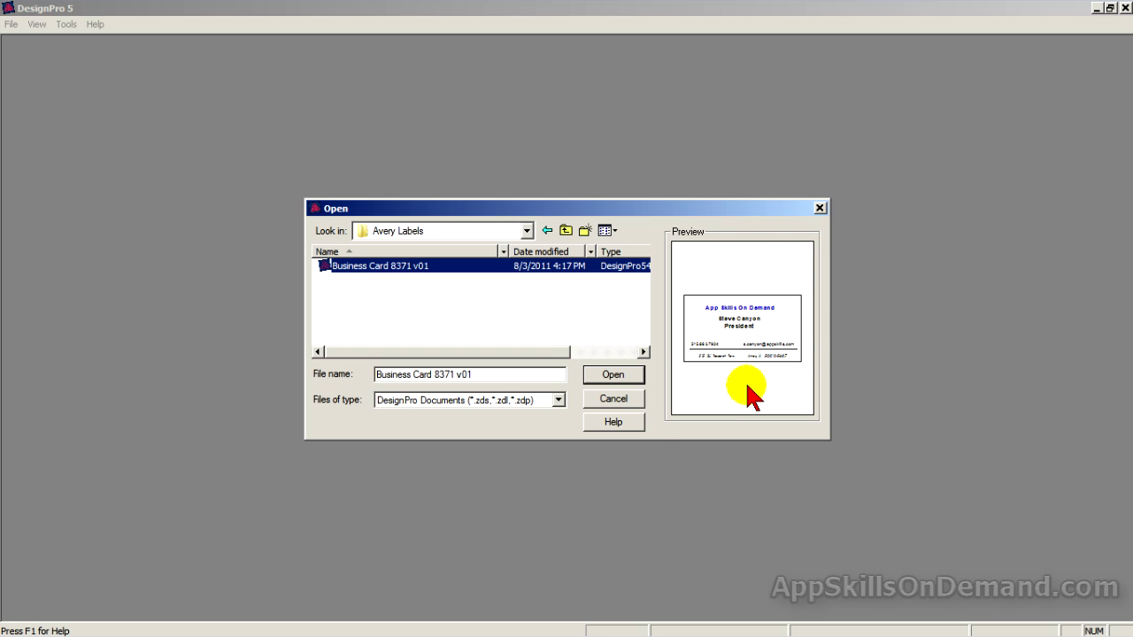
{"action": "left_click", "coordinate": [605, 375]}
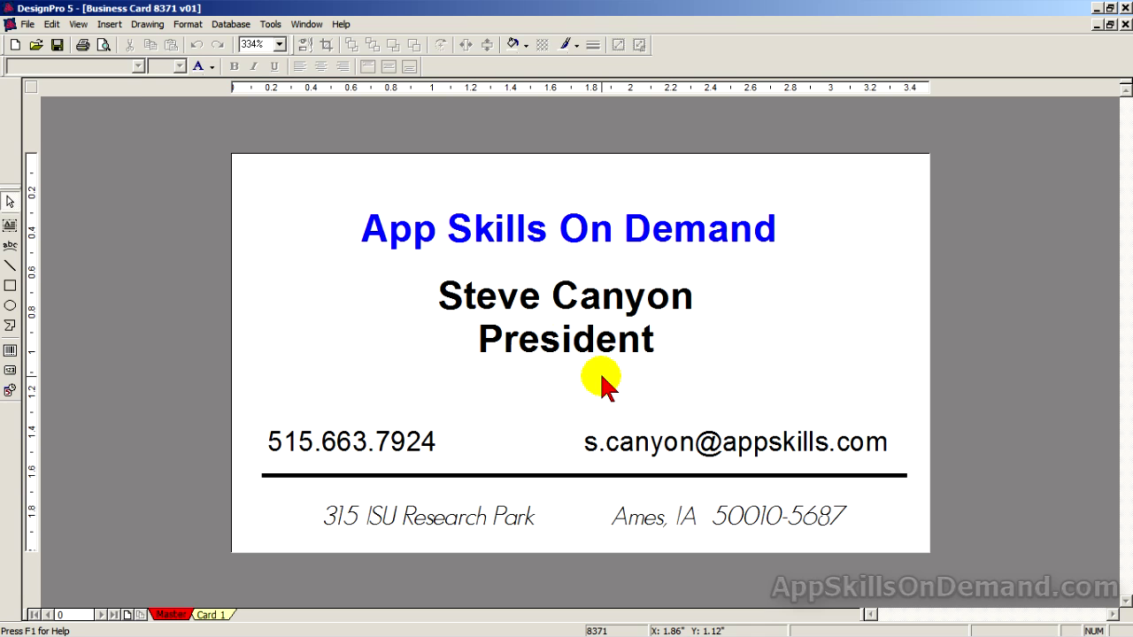
{"action": "left_click", "coordinate": [104, 45]}
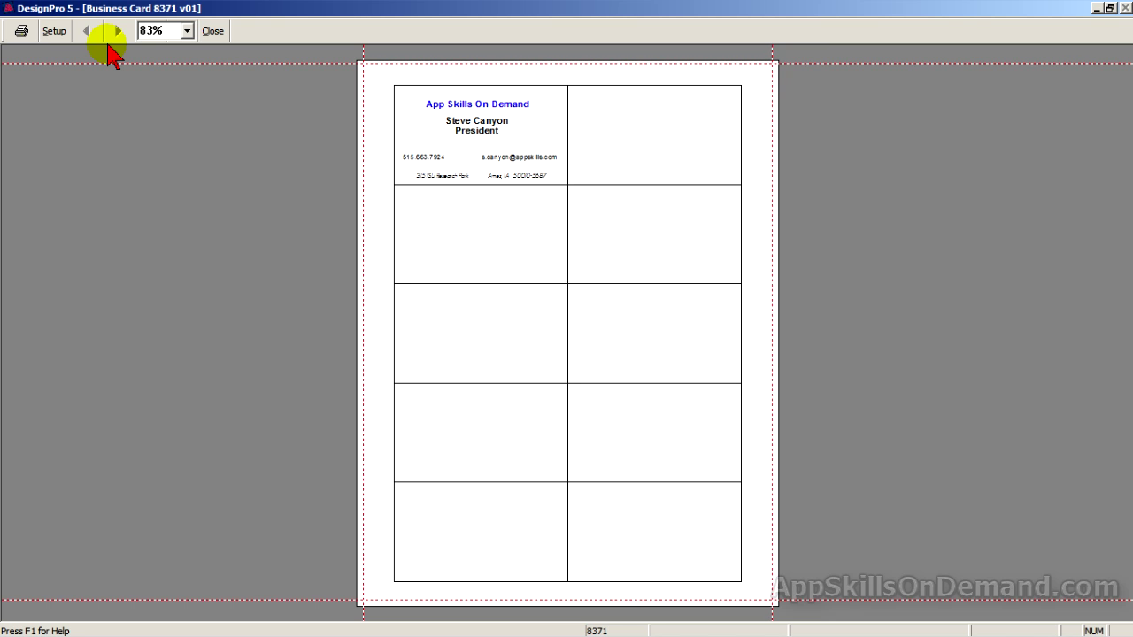
{"action": "left_click", "coordinate": [210, 32]}
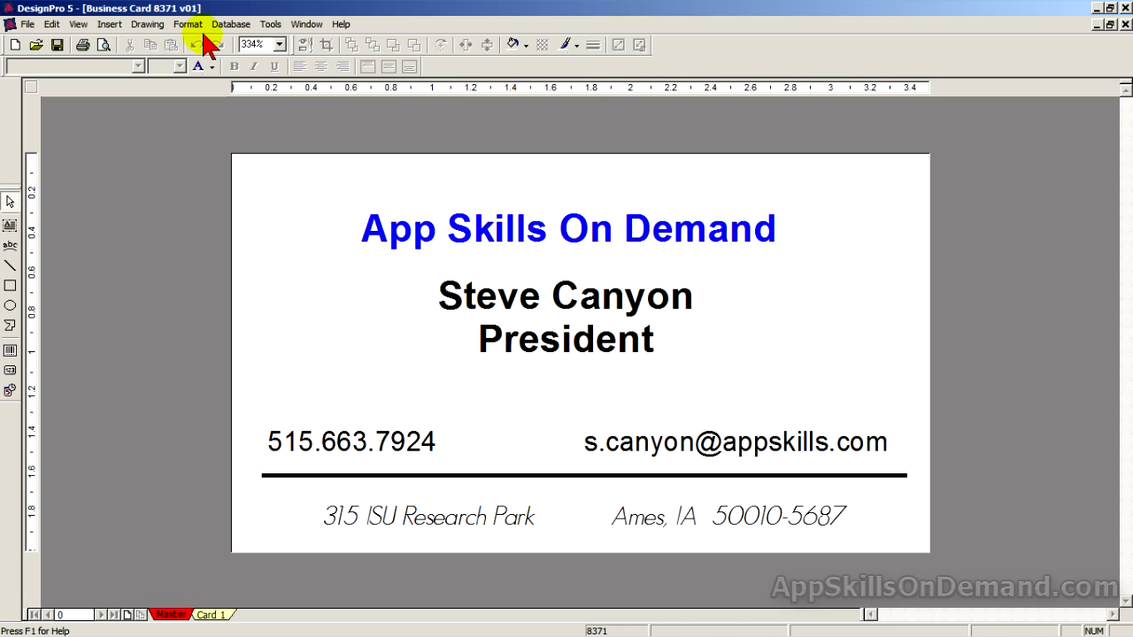
Copy the Card 1 page nine times to create Card 2 through Card 10, then preview the sheet.
{"action": "left_click", "coordinate": [210, 616]}
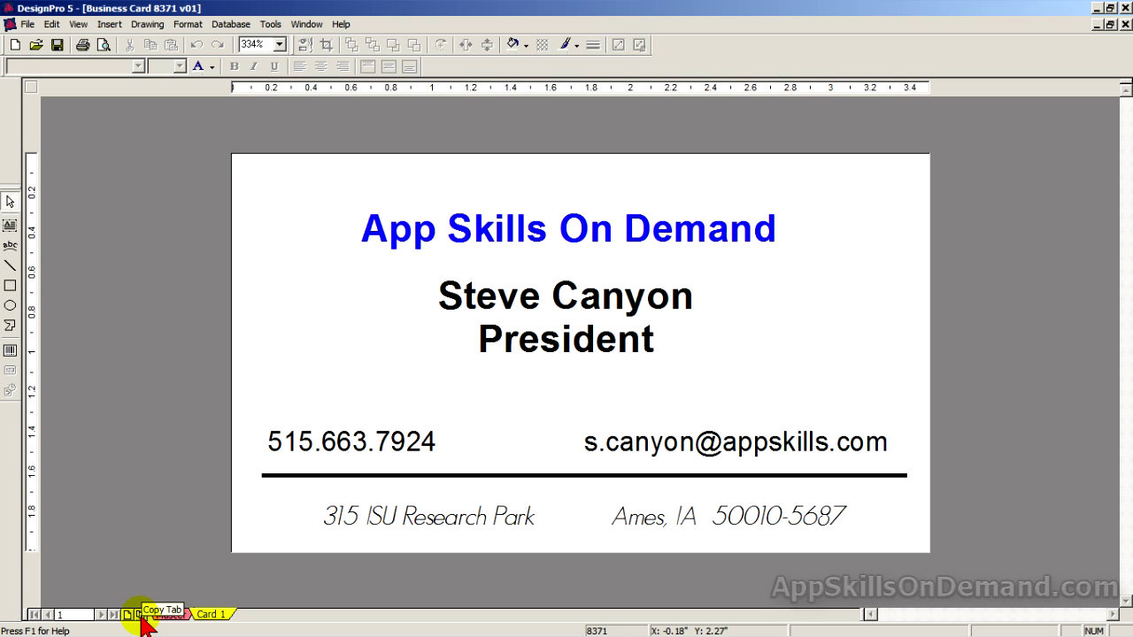
{"action": "left_click", "coordinate": [141, 616]}
{"action": "left_click", "coordinate": [141, 615]}
{"action": "left_click", "coordinate": [141, 615]}
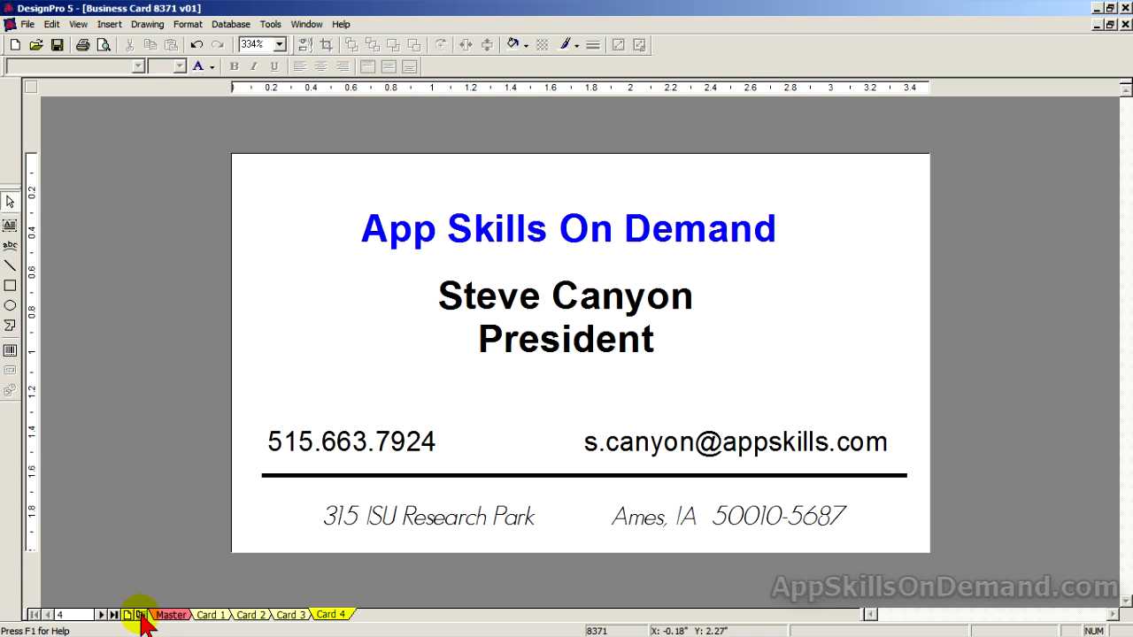
{"action": "left_click", "coordinate": [140, 615]}
{"action": "left_click", "coordinate": [140, 615]}
{"action": "left_click", "coordinate": [141, 616]}
{"action": "left_click", "coordinate": [141, 616]}
{"action": "left_click", "coordinate": [140, 615]}
{"action": "left_click", "coordinate": [140, 615]}
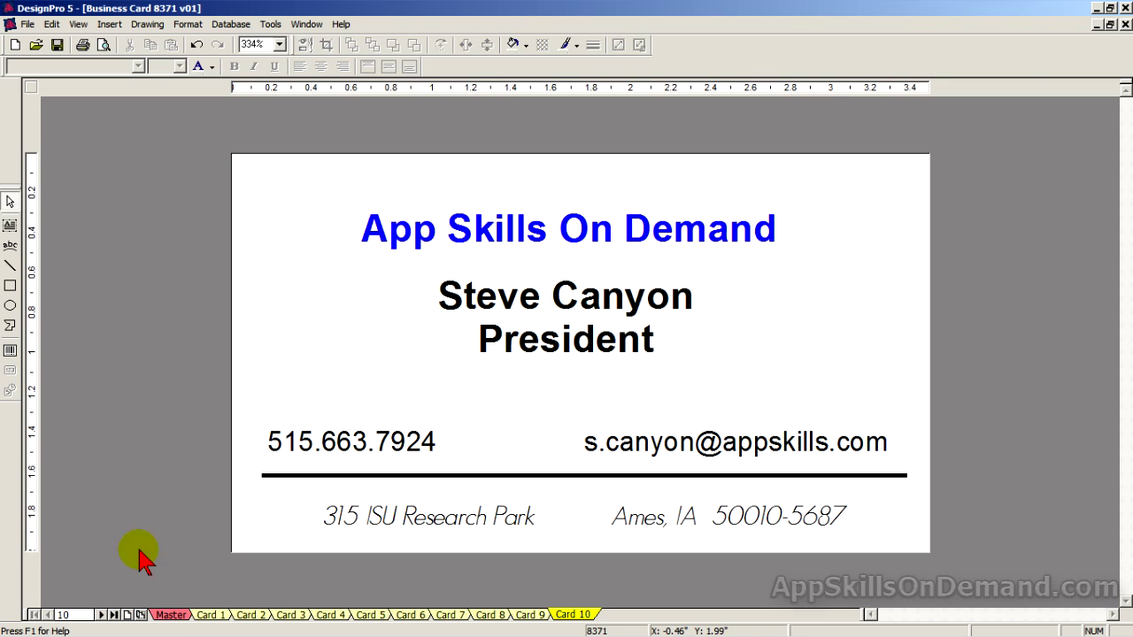
{"action": "left_click", "coordinate": [103, 45]}
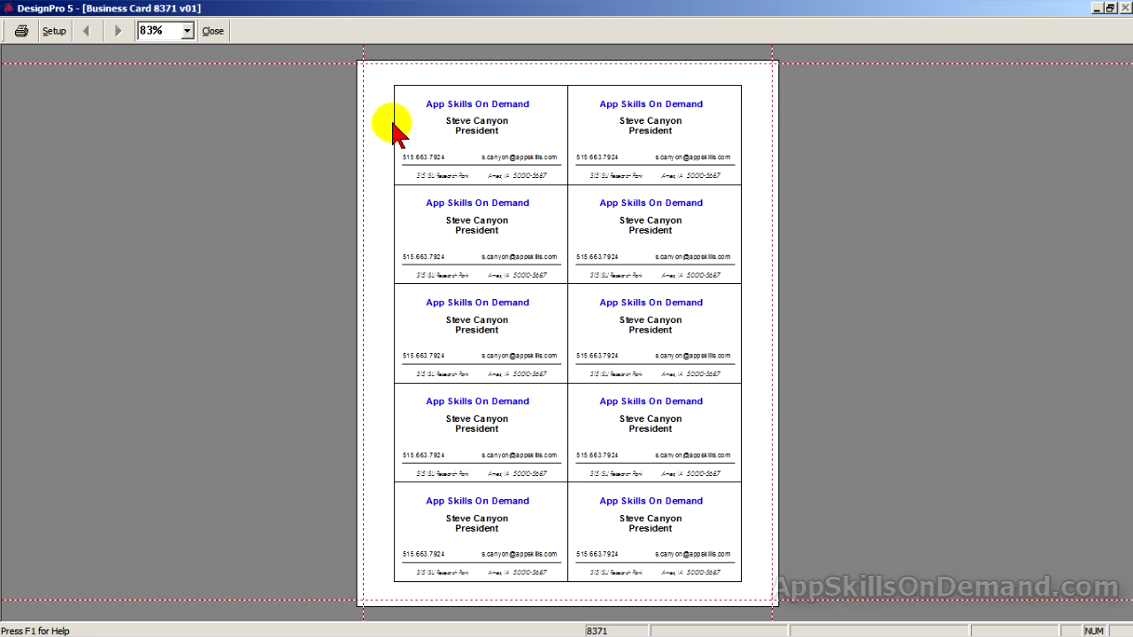
{"action": "left_click", "coordinate": [213, 31]}
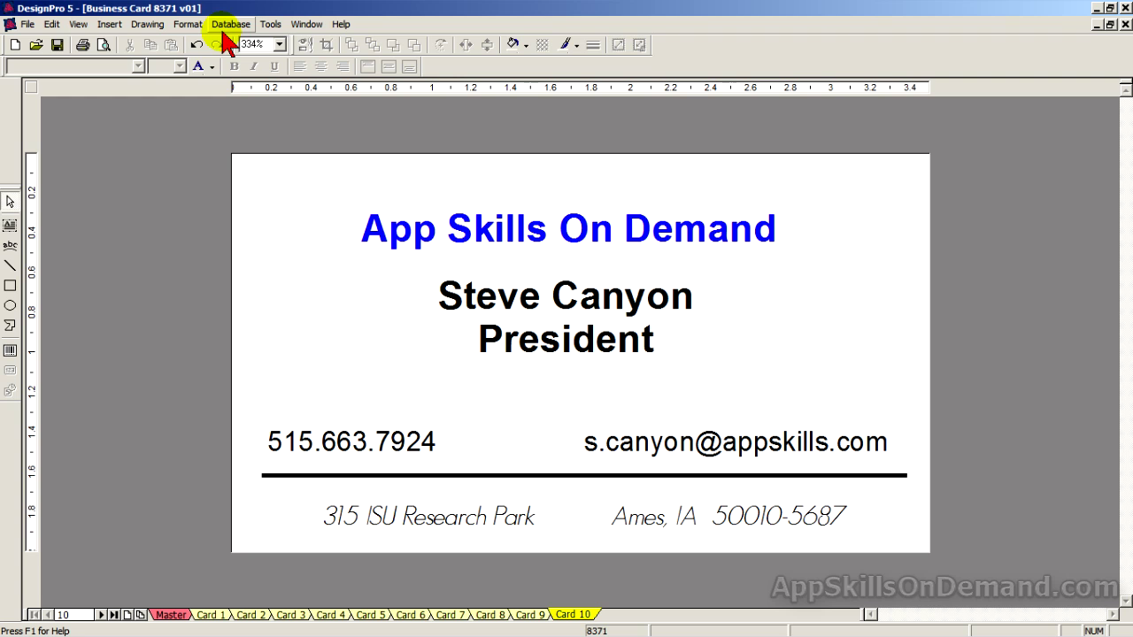
Enable the Navigation toolbar via View > Toolbars > Navigation.
{"action": "left_click", "coordinate": [78, 24]}
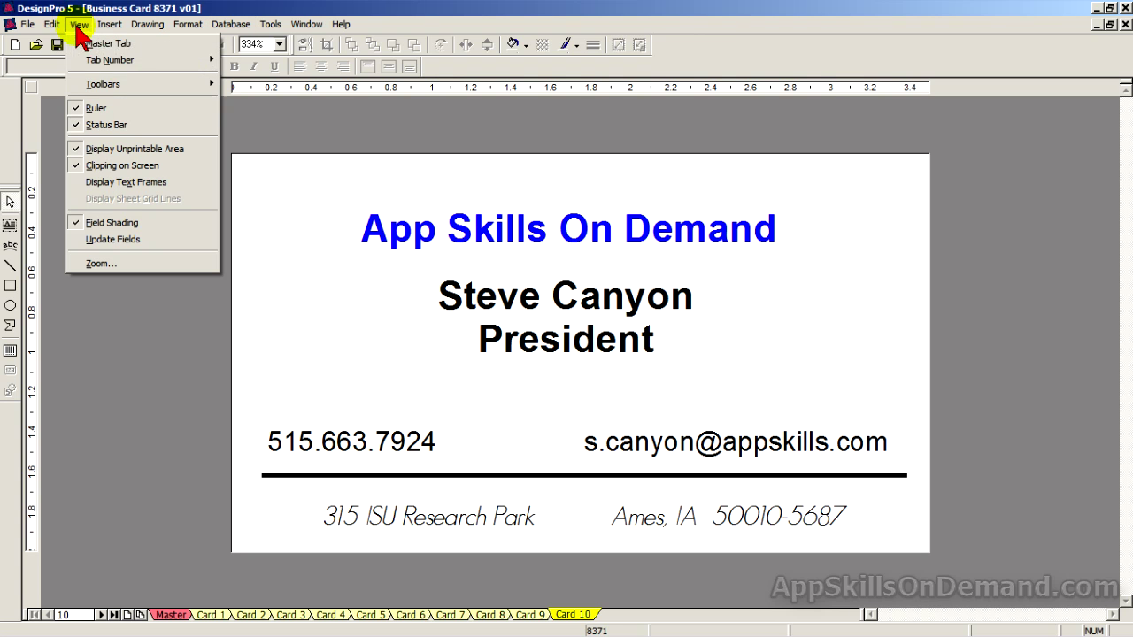
{"action": "mouse_move", "coordinate": [163, 84]}
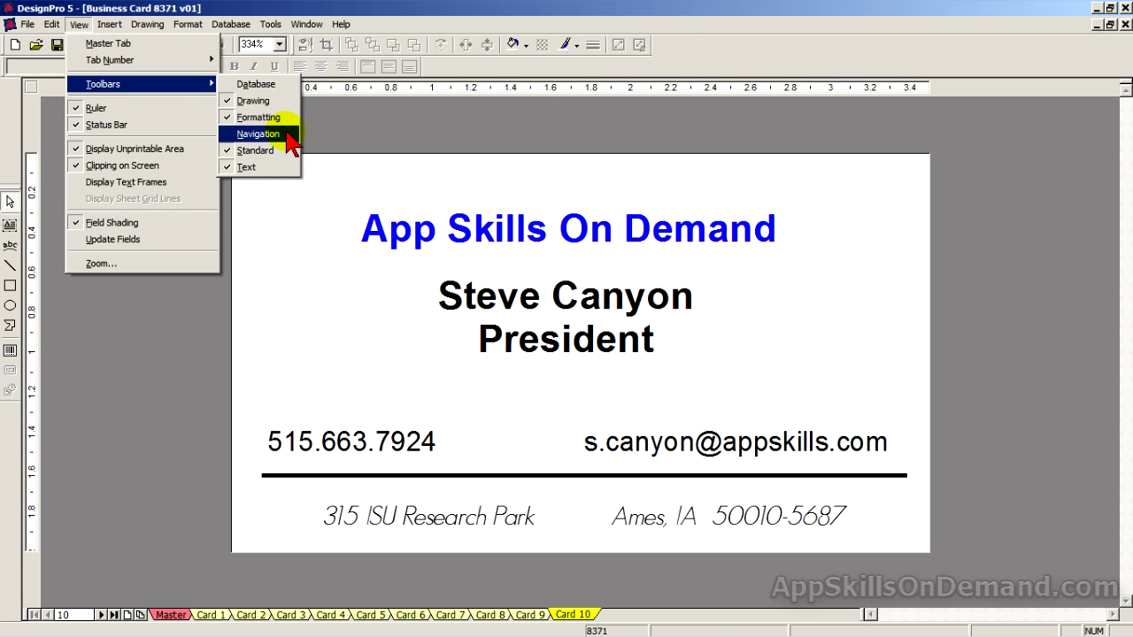
{"action": "left_click", "coordinate": [258, 134]}
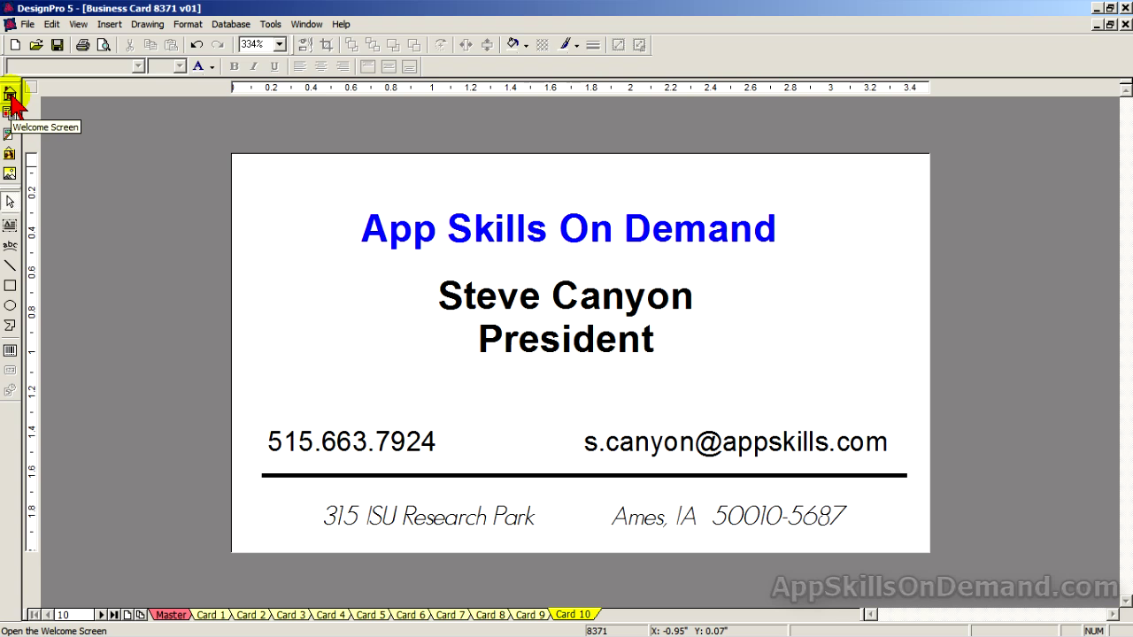
From the Welcome Screen, reopen the saved Business Card 8371 v01 project.
{"action": "left_click", "coordinate": [11, 94]}
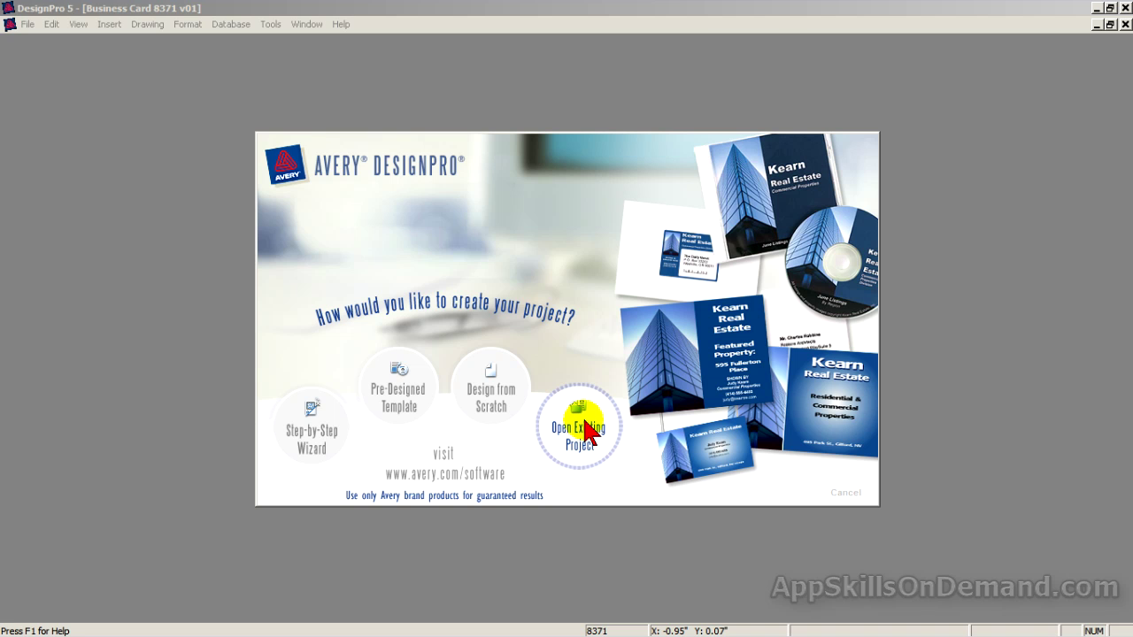
{"action": "left_click", "coordinate": [587, 432]}
{"action": "left_click", "coordinate": [398, 268]}
{"action": "left_click", "coordinate": [637, 380]}
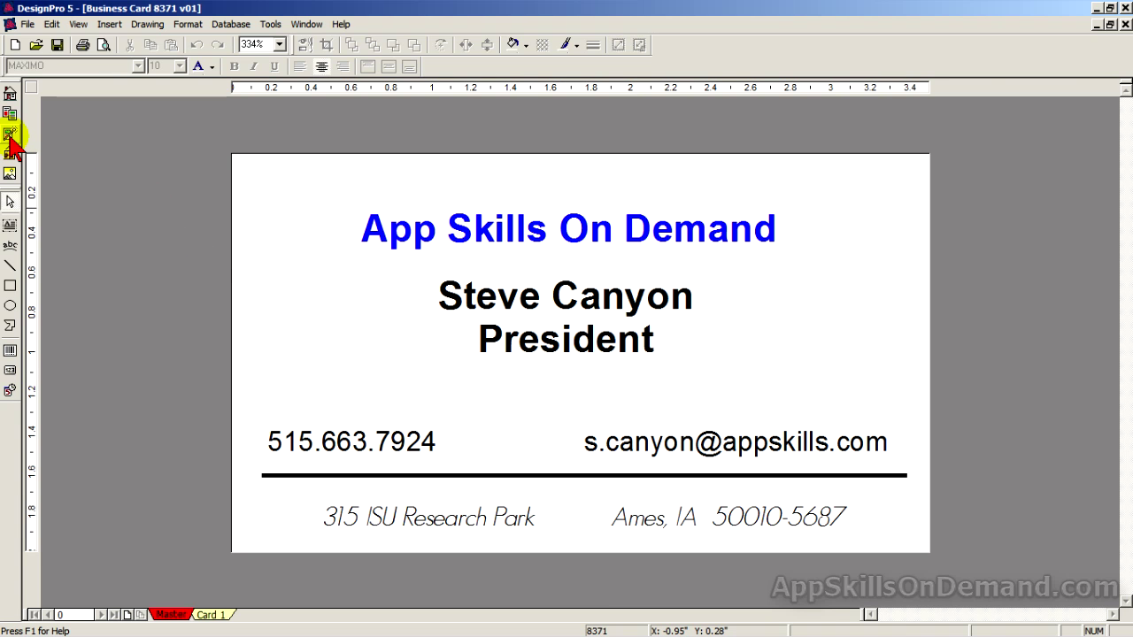
{"action": "left_click", "coordinate": [10, 134]}
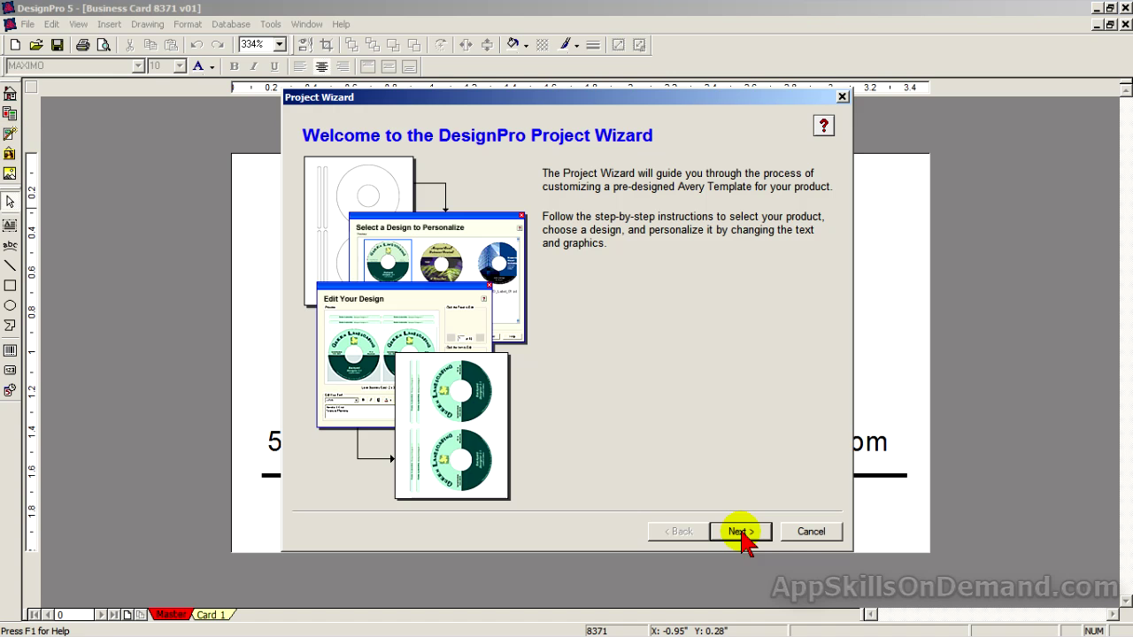
{"action": "left_click", "coordinate": [811, 531]}
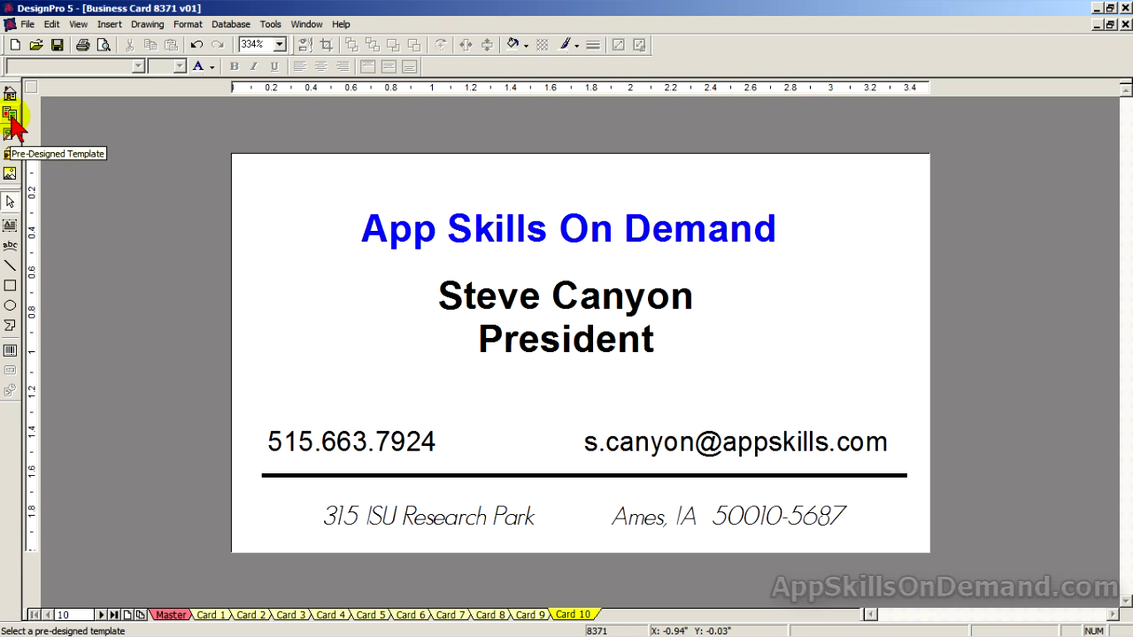
Create a new project from the Glossy White print-to-the-edge template BusinessCard_8Up_11.
{"action": "left_click", "coordinate": [12, 120]}
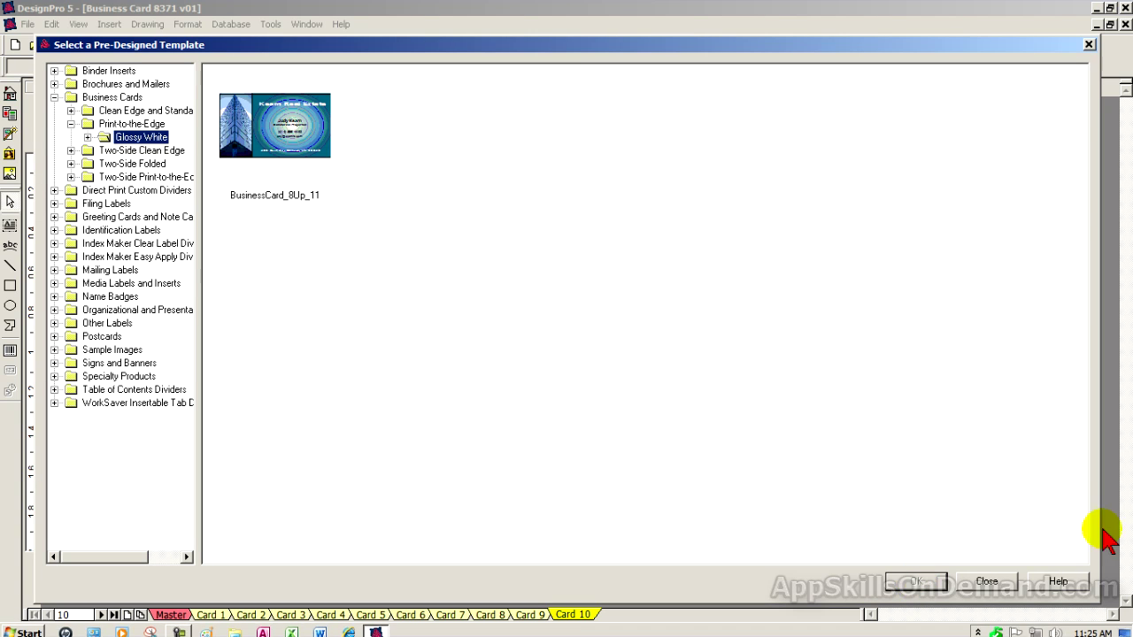
{"action": "left_click", "coordinate": [54, 97]}
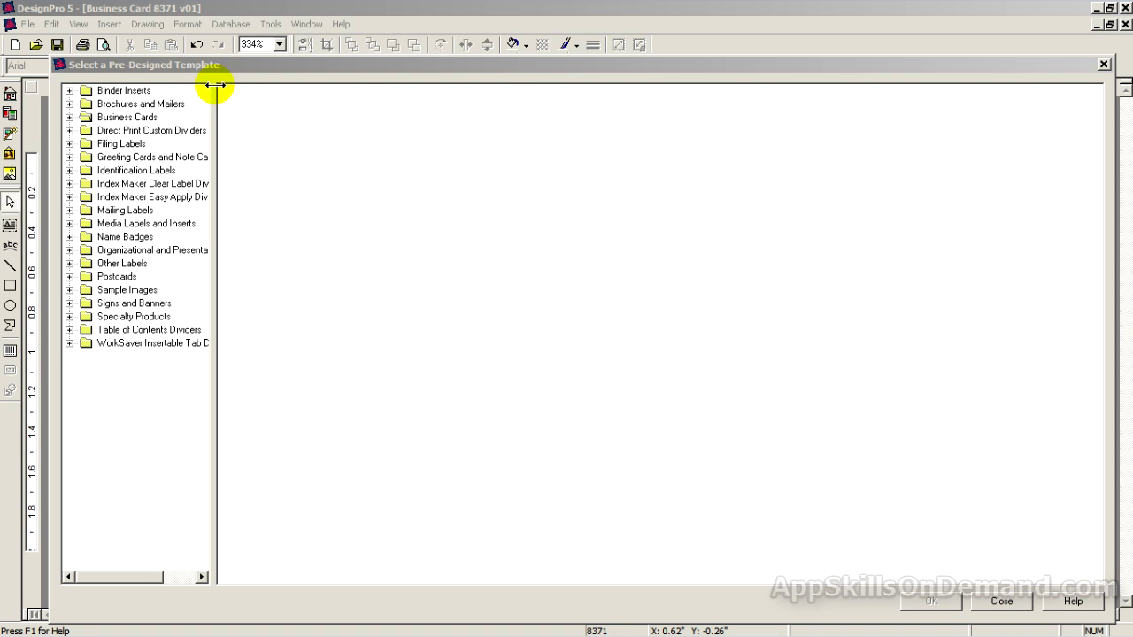
{"action": "left_click", "coordinate": [71, 118]}
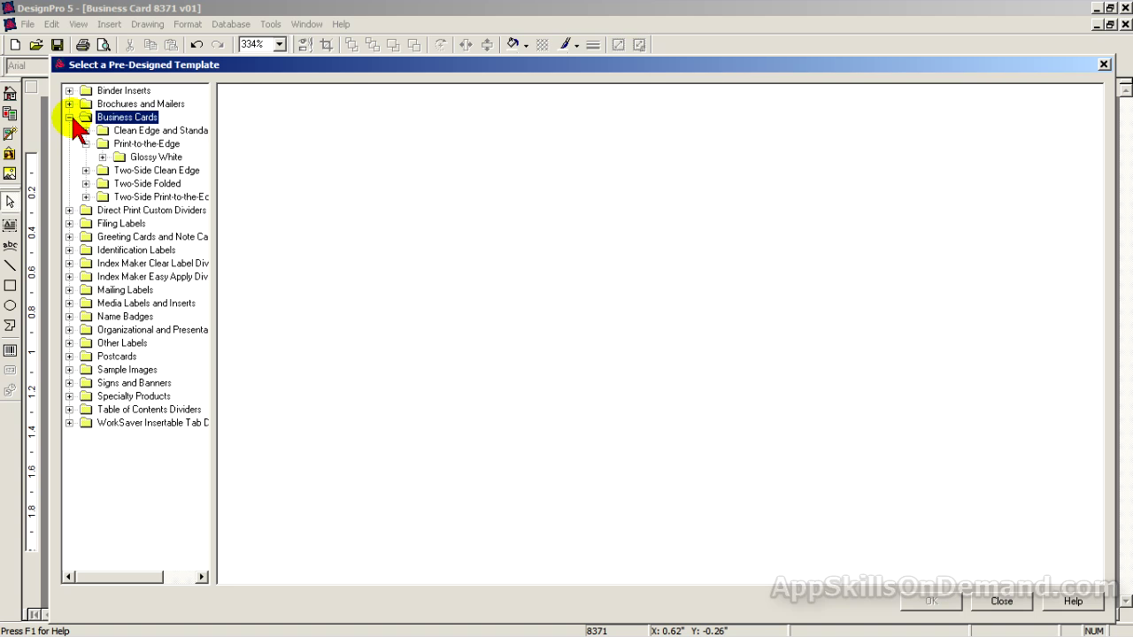
{"action": "left_click", "coordinate": [156, 159]}
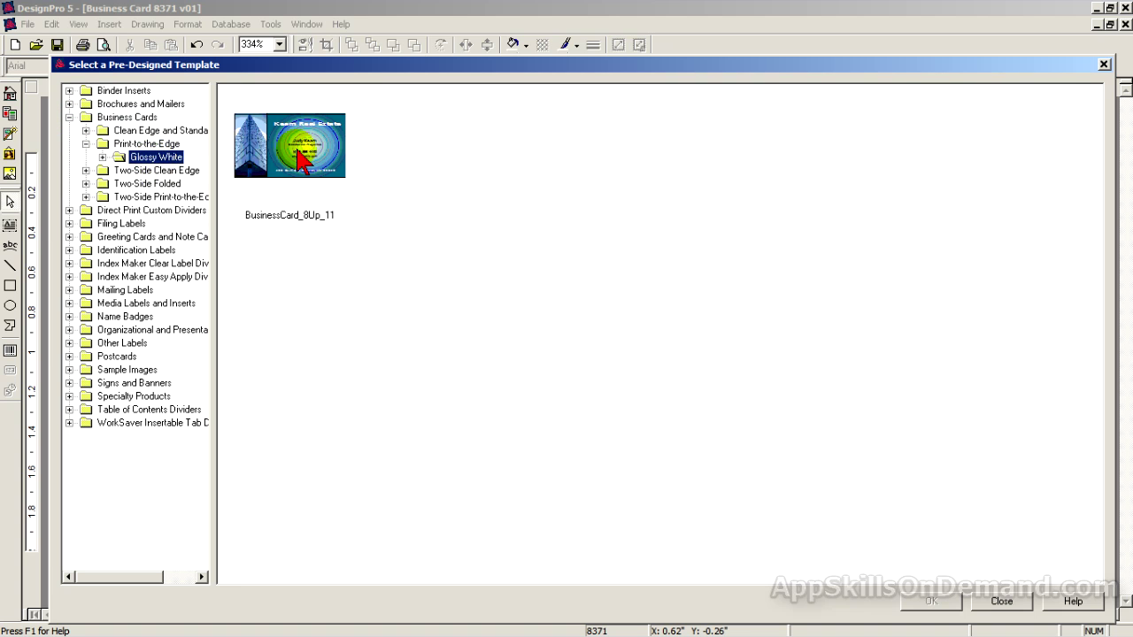
{"action": "left_click", "coordinate": [292, 146]}
{"action": "left_click", "coordinate": [929, 601]}
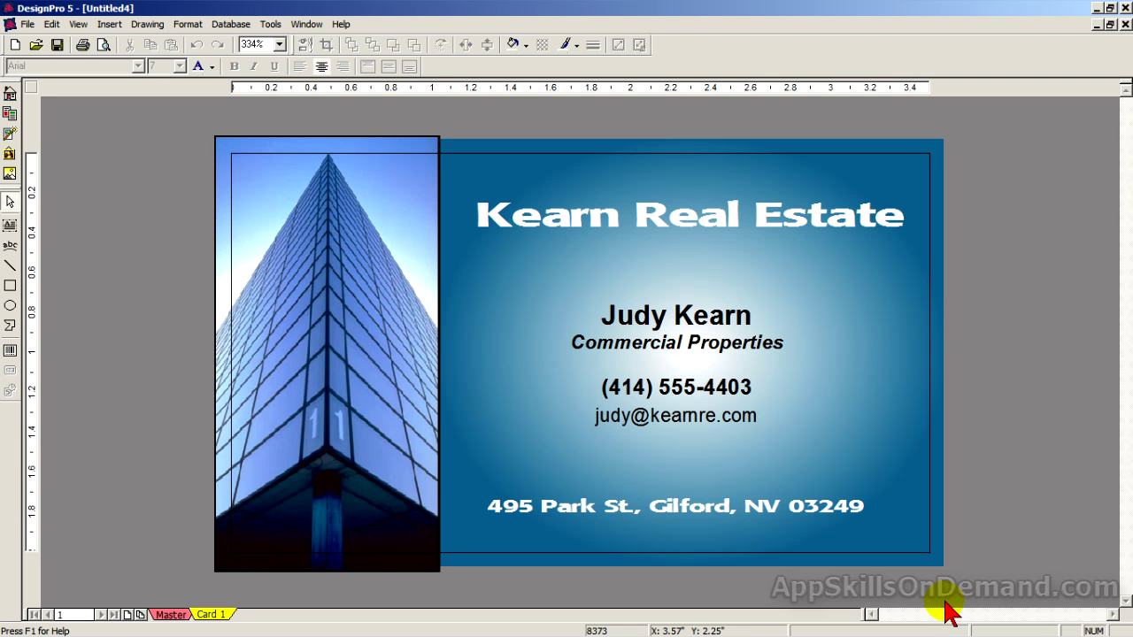
Inspect the Master page's building photo, title and address text, then switch to Card 1.
{"action": "left_click", "coordinate": [174, 615]}
{"action": "left_click", "coordinate": [213, 616]}
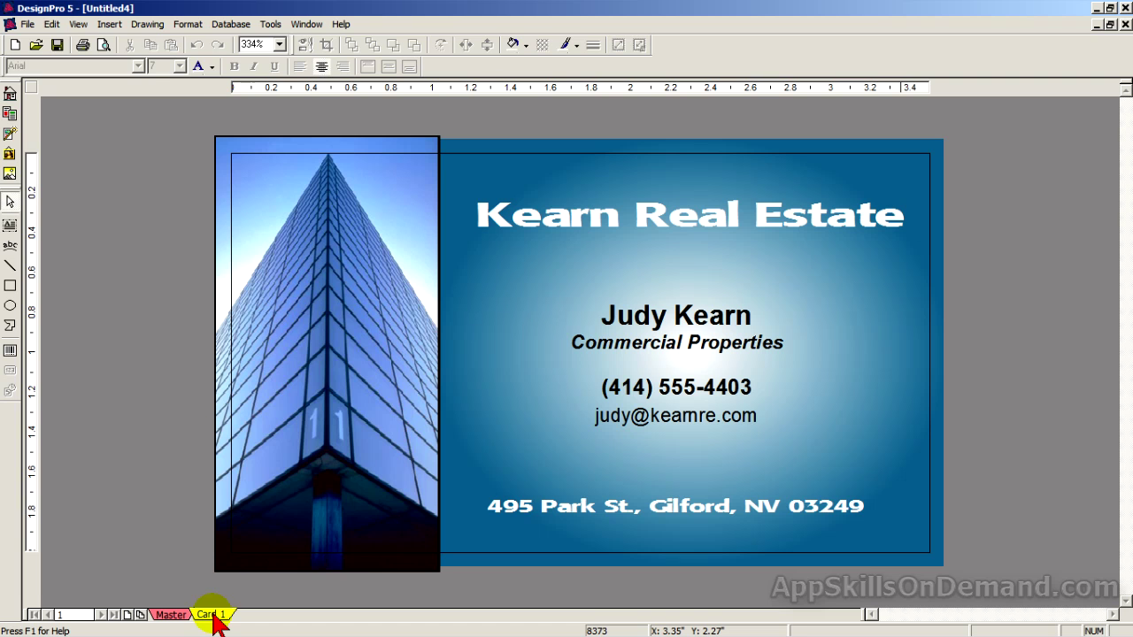
{"action": "left_click", "coordinate": [171, 616]}
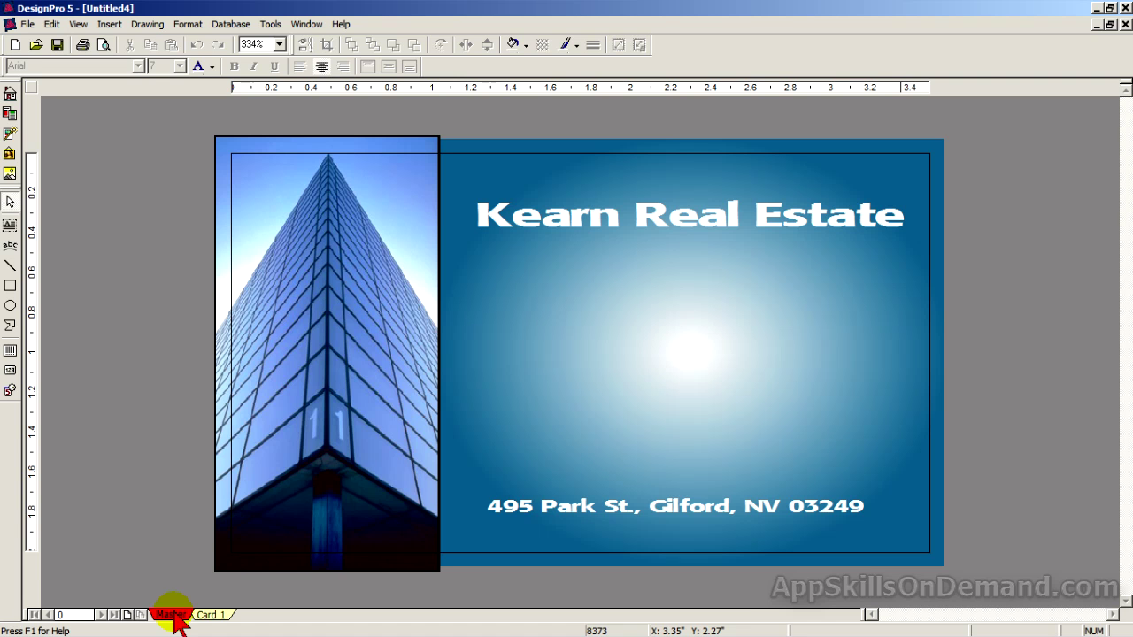
{"action": "left_click", "coordinate": [301, 414]}
{"action": "double_click", "coordinate": [544, 215]}
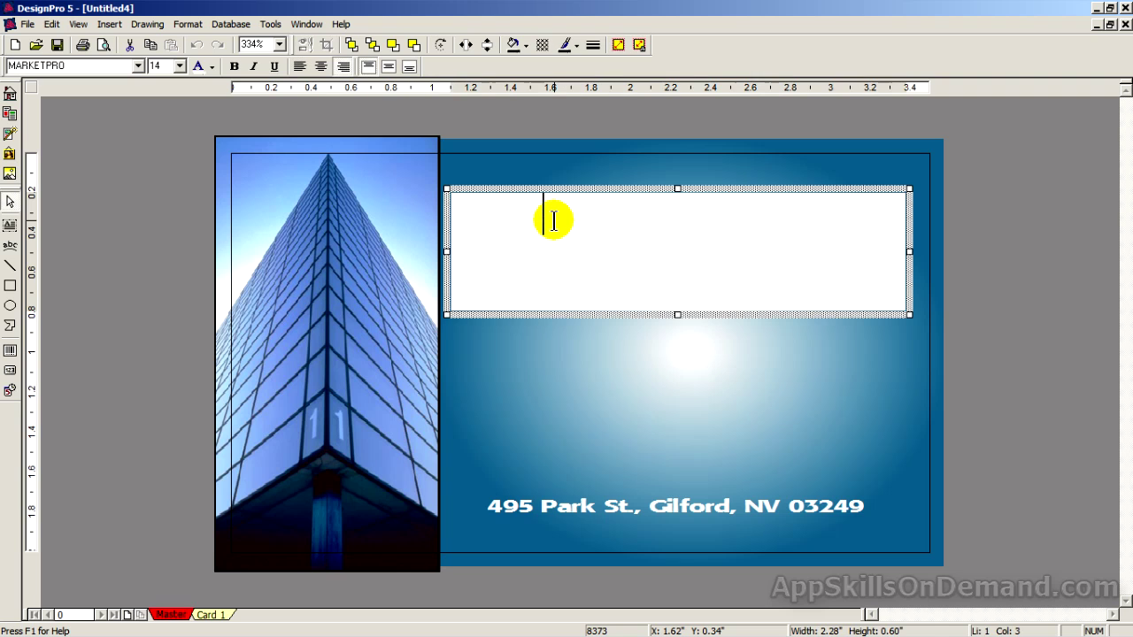
{"action": "double_click", "coordinate": [601, 502]}
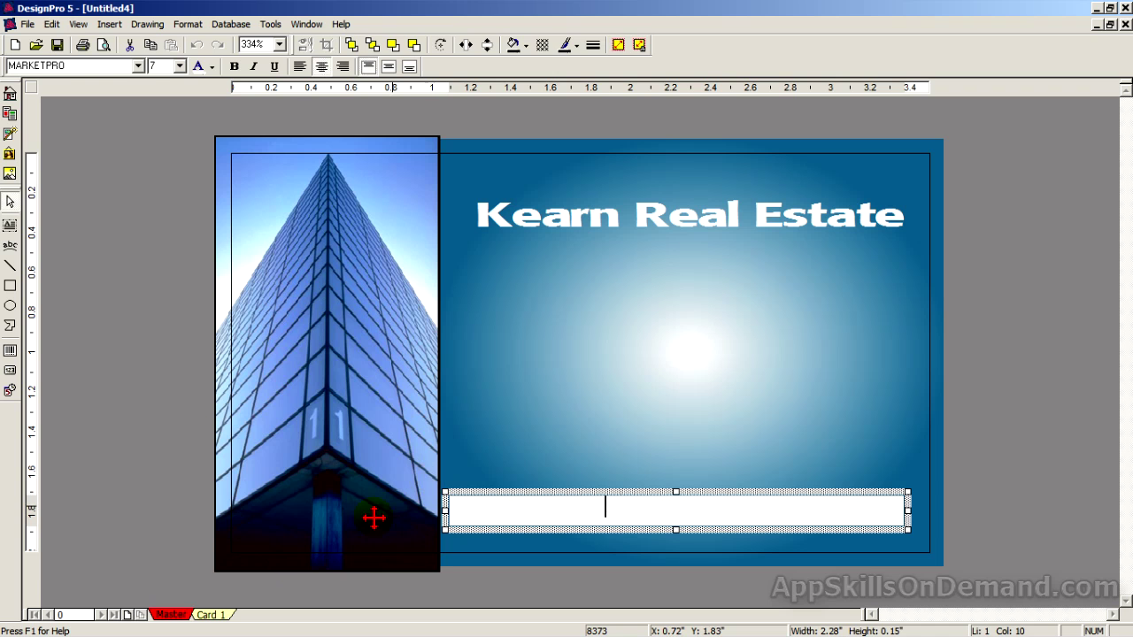
{"action": "left_click", "coordinate": [210, 615]}
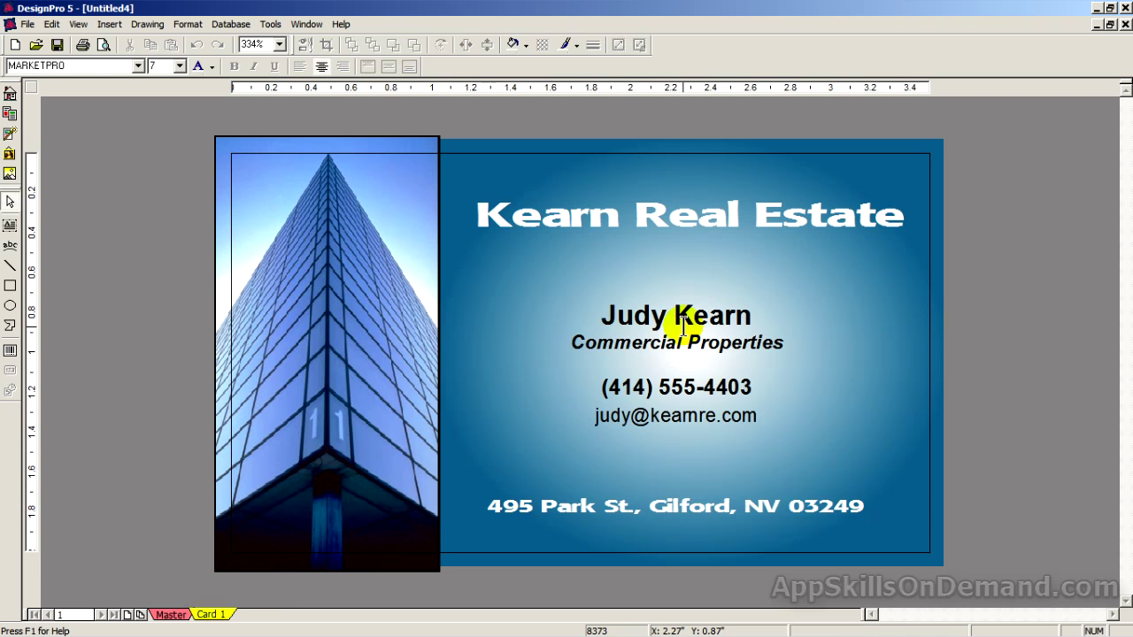
{"action": "left_click", "coordinate": [676, 319]}
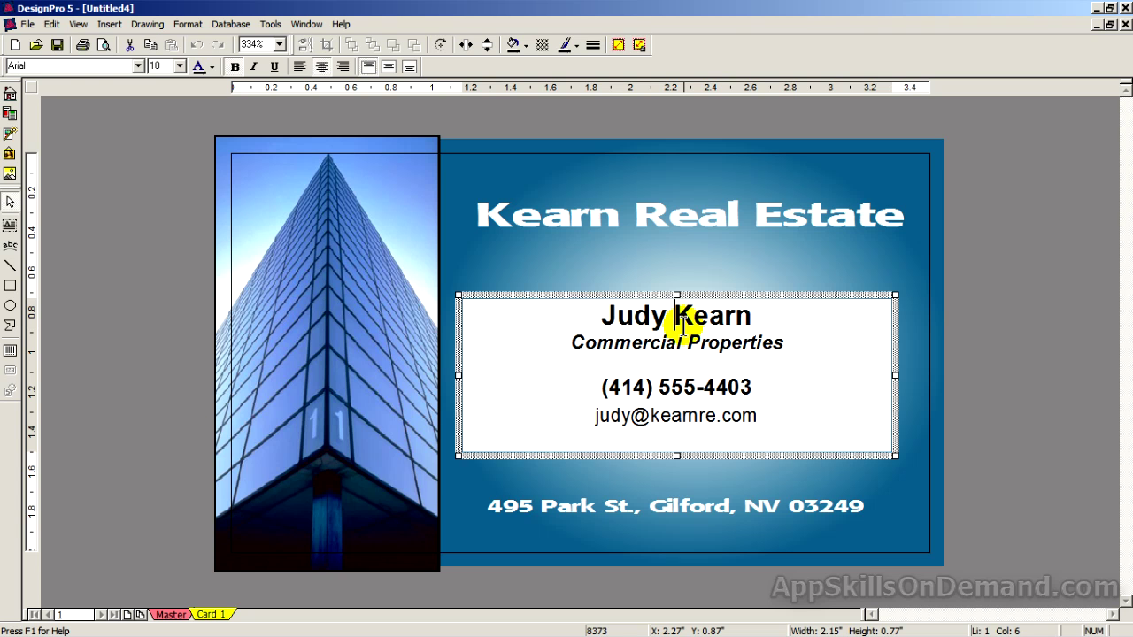
{"action": "left_click", "coordinate": [516, 195]}
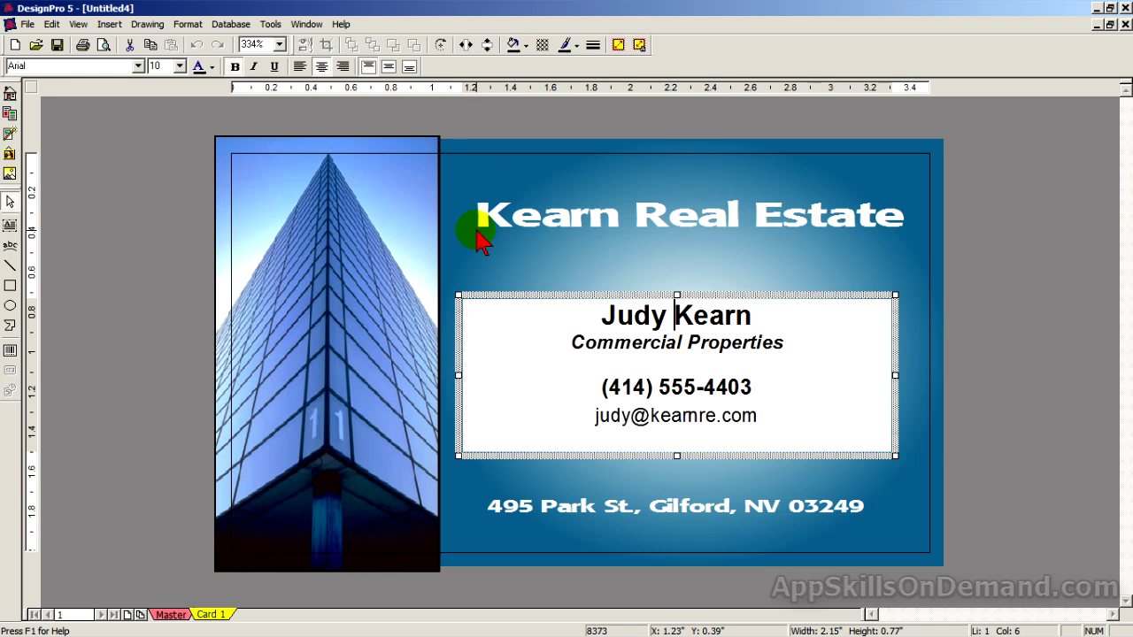
{"action": "left_click", "coordinate": [102, 44]}
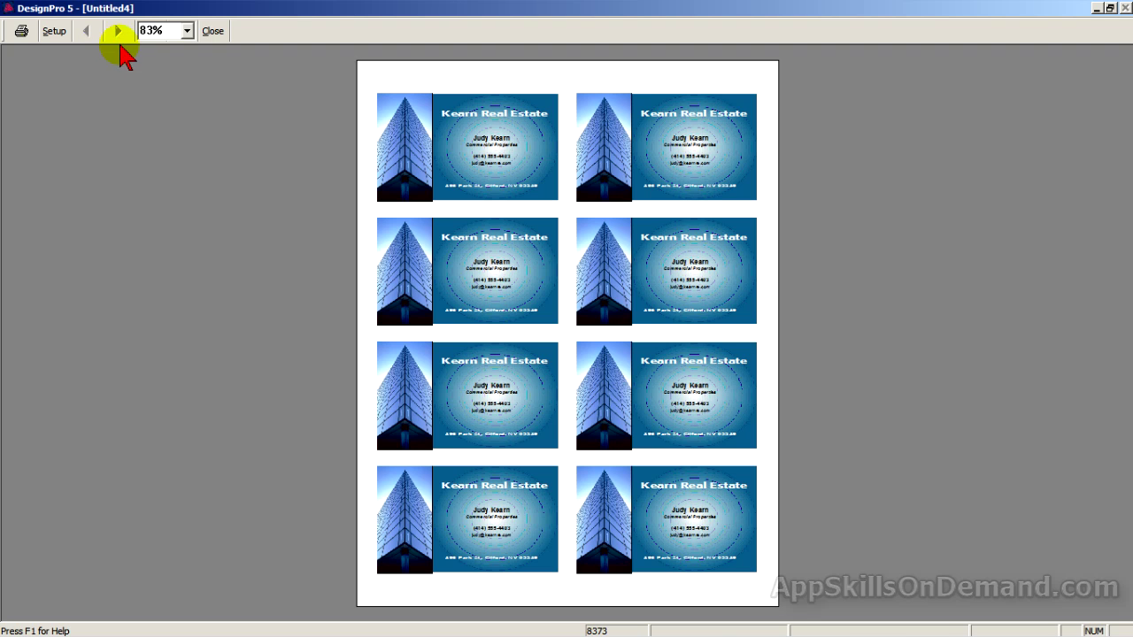
{"action": "left_click", "coordinate": [213, 31]}
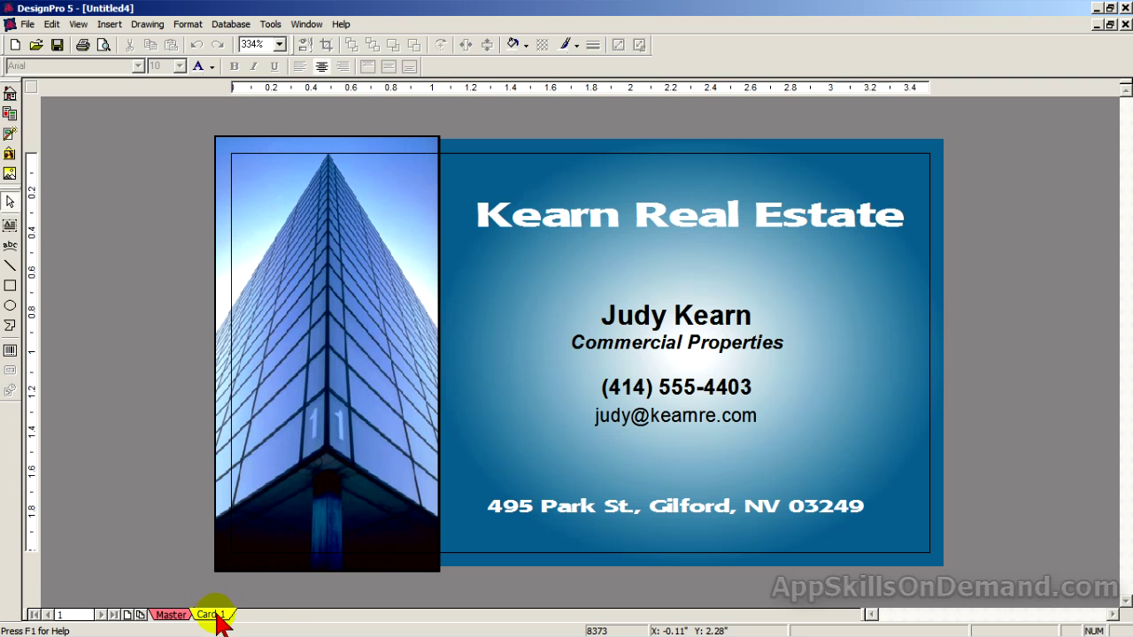
Replace Card 1's agent name with the new agent's name, correcting its spelling.
{"action": "double_click", "coordinate": [662, 357]}
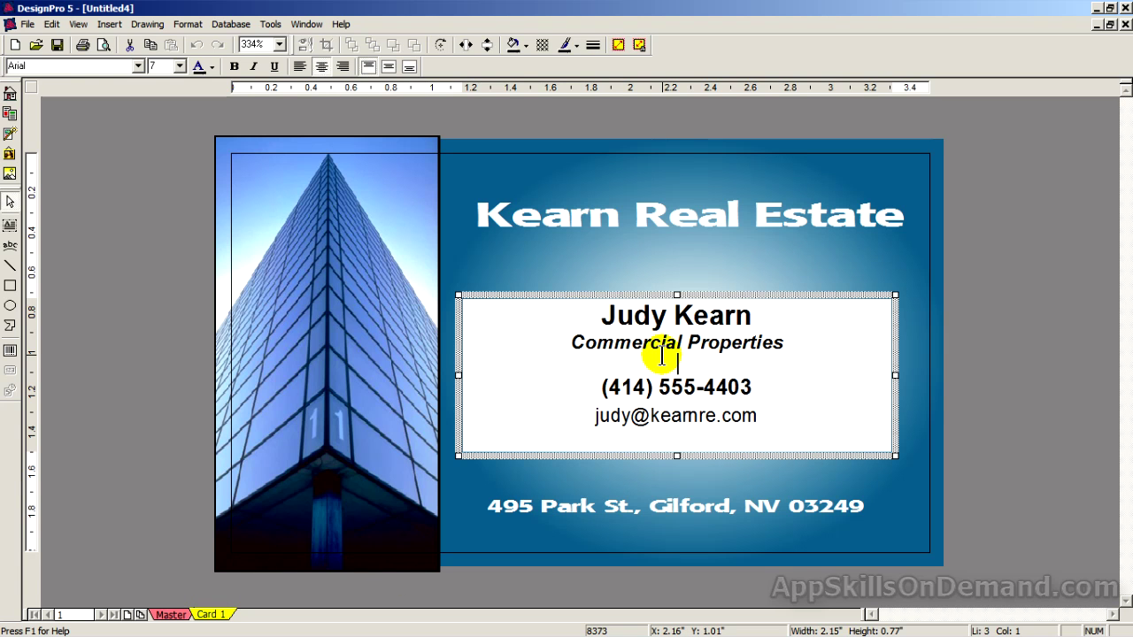
{"action": "left_click", "coordinate": [753, 315]}
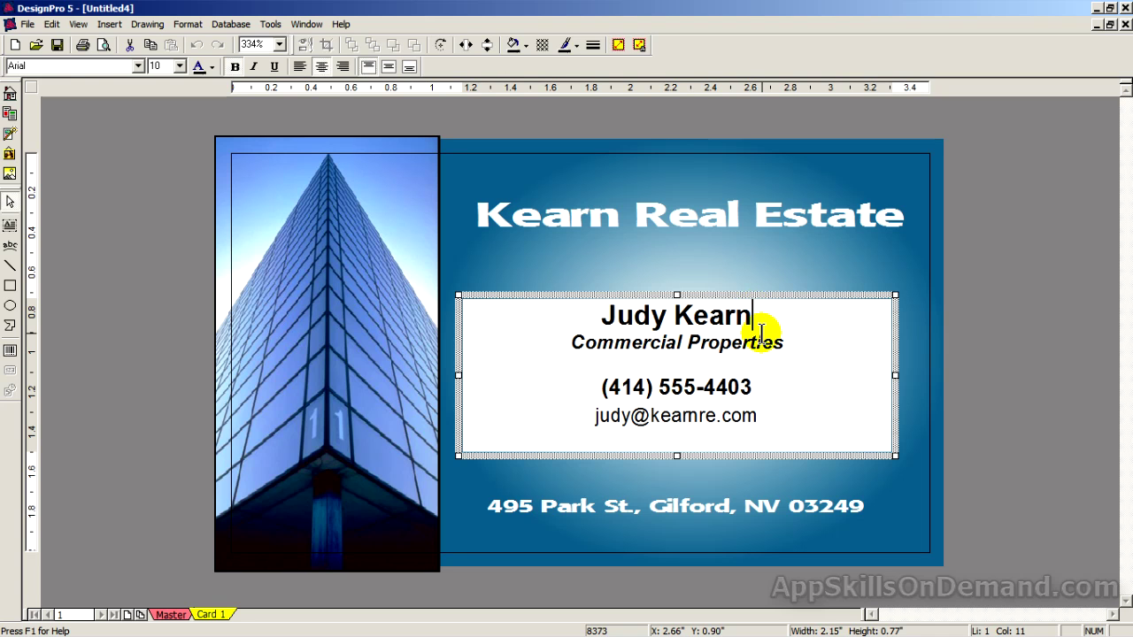
{"action": "key", "text": "BackSpace"}
{"action": "key", "text": "BackSpace"}
{"action": "key", "text": "BackSpace"}
{"action": "key", "text": "BackSpace"}
{"action": "key", "text": "BackSpace"}
{"action": "key", "text": "BackSpace"}
{"action": "key", "text": "BackSpace"}
{"action": "key", "text": "BackSpace"}
{"action": "key", "text": "BackSpace"}
{"action": "key", "text": "BackSpace"}
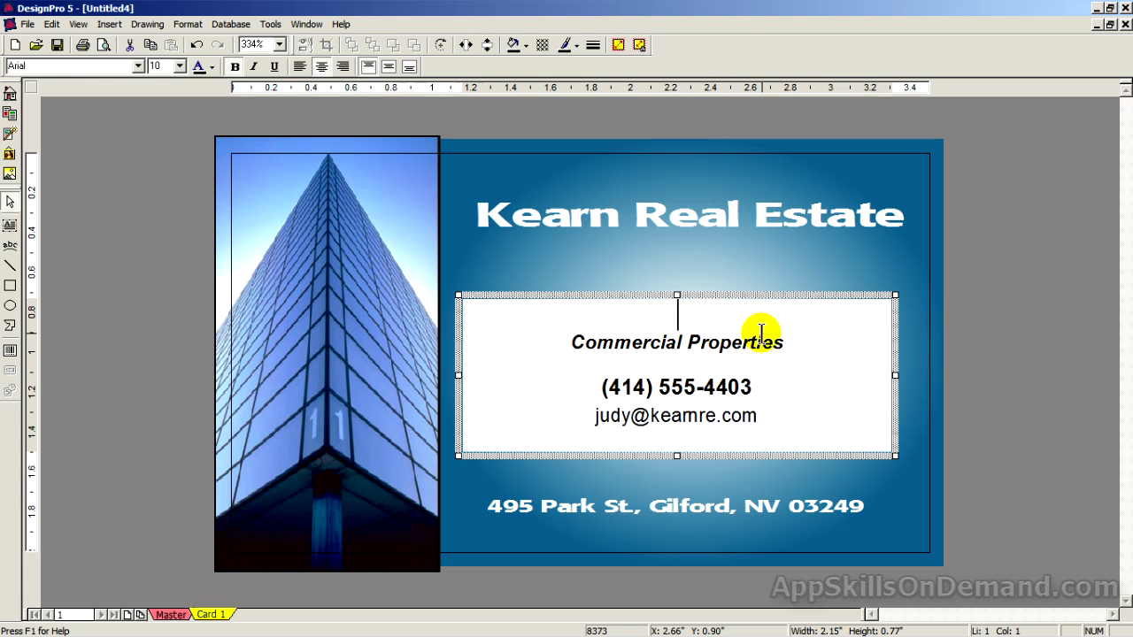
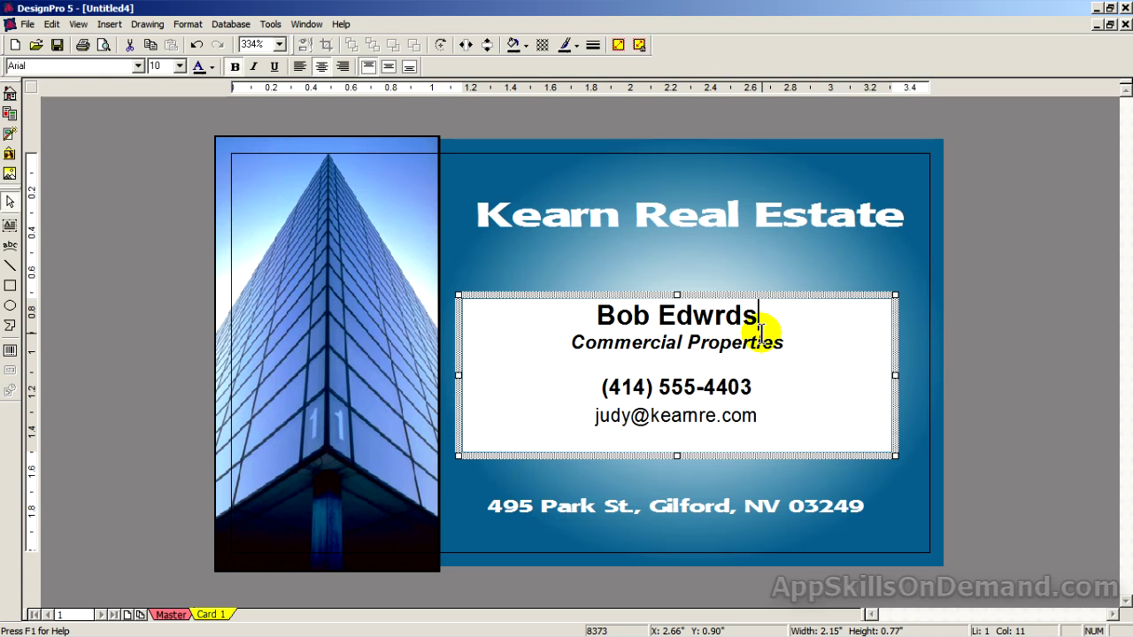
{"action": "key", "text": "Left"}
{"action": "key", "text": "Left"}
{"action": "key", "text": "Left"}
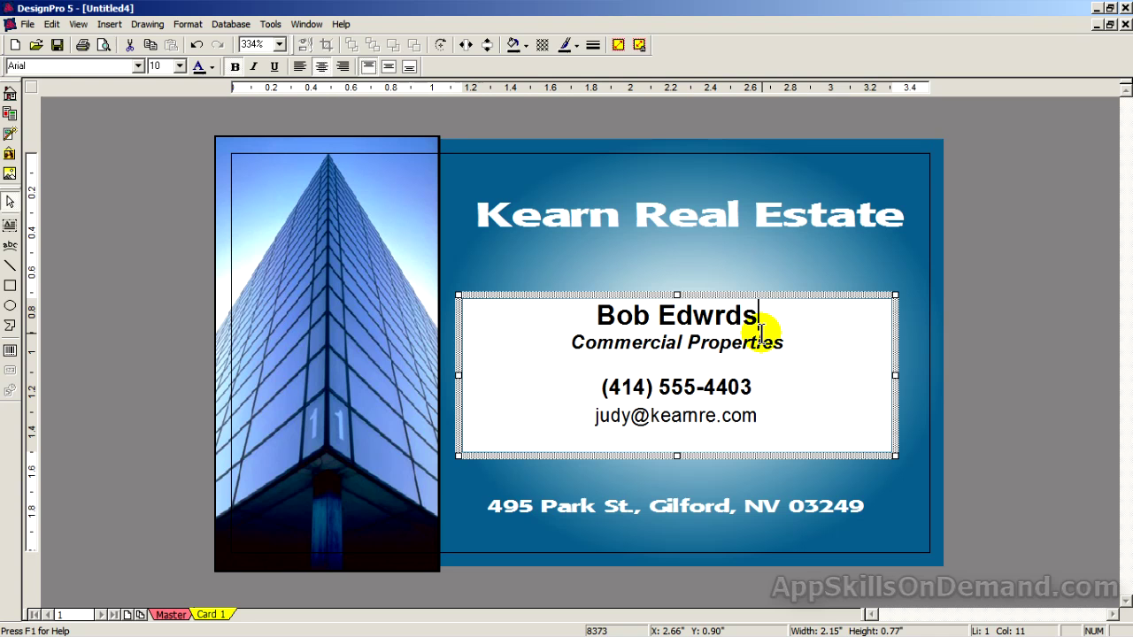
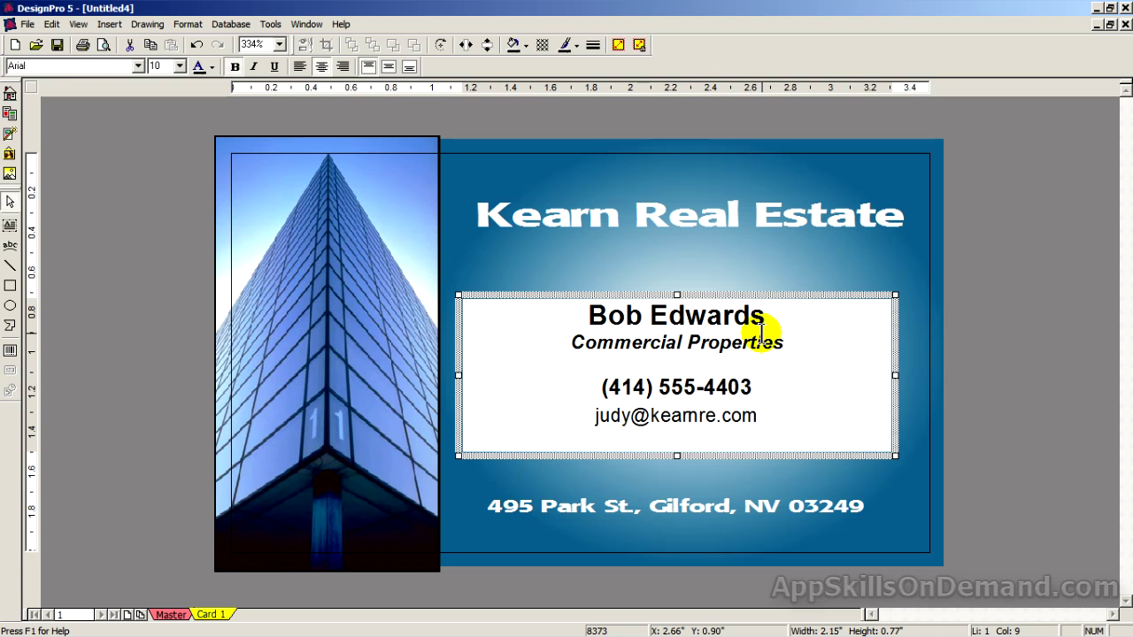
Change the phone's last digit to 4, replace the e-mail user name, and preview the sheet.
{"action": "left_click", "coordinate": [754, 386]}
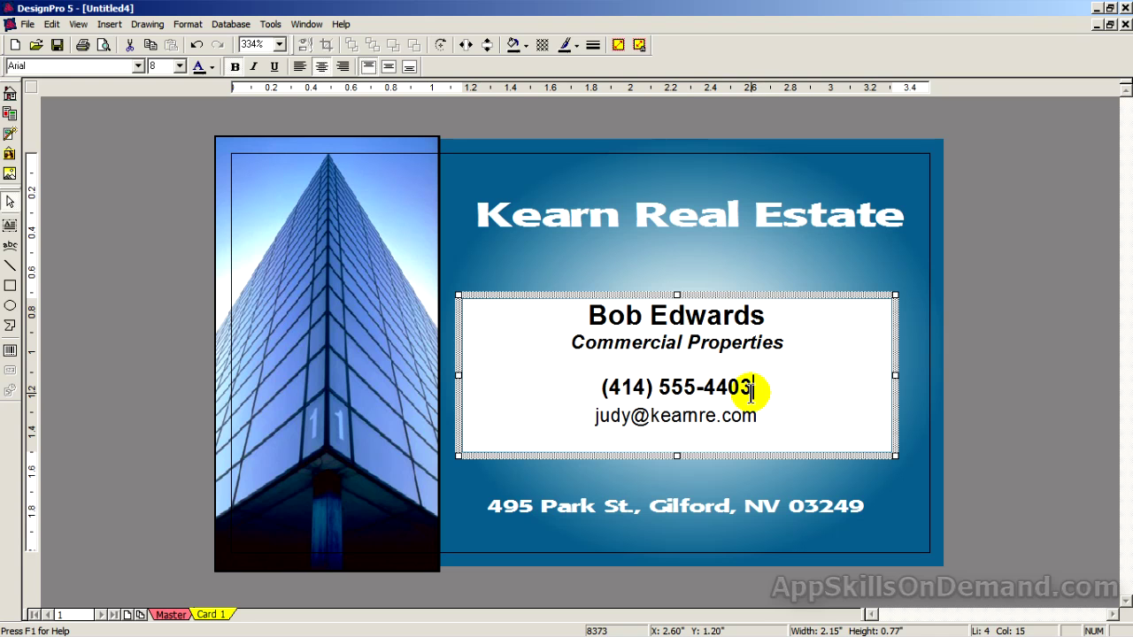
{"action": "key", "text": "BackSpace"}
{"action": "type", "text": "4"}
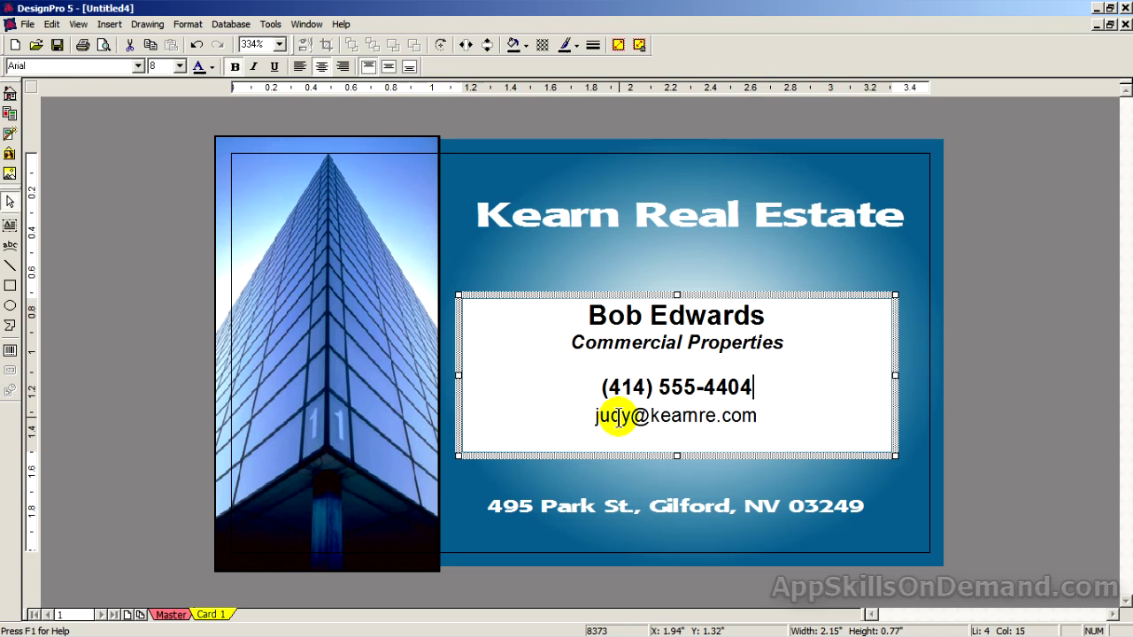
{"action": "left_click_drag", "start_coordinate": [627, 416], "coordinate": [599, 420]}
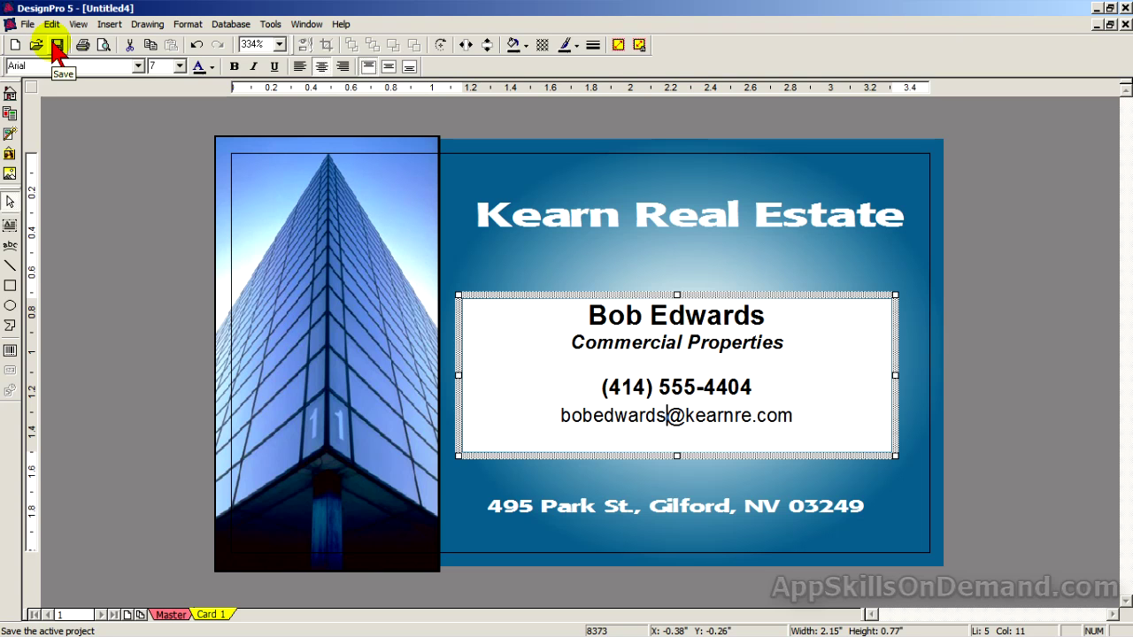
{"action": "left_click", "coordinate": [102, 46]}
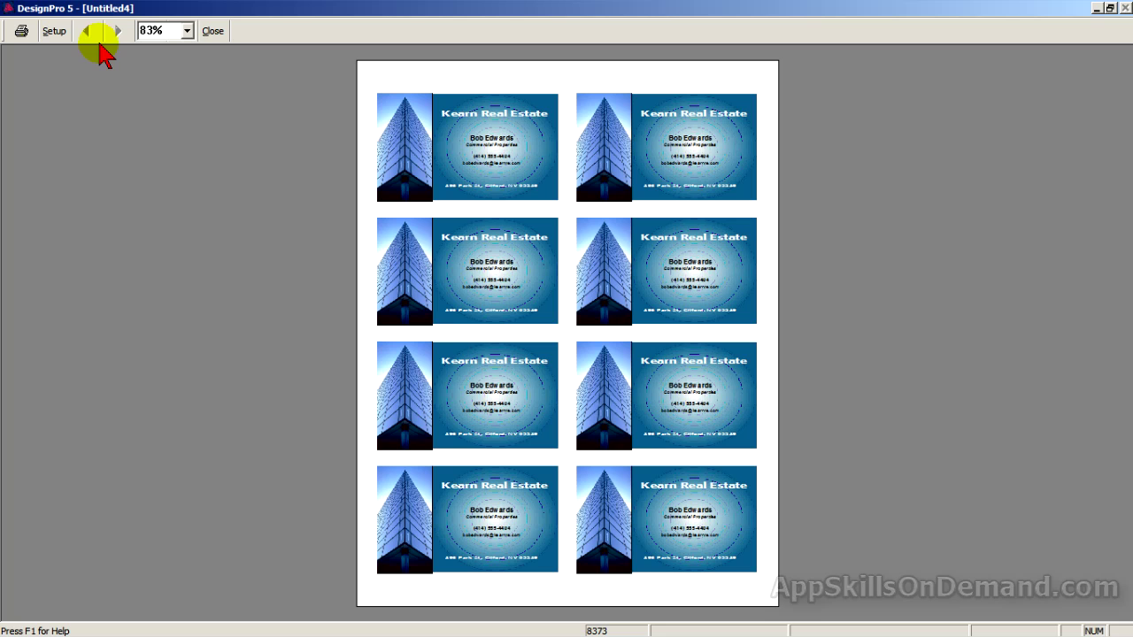
Close the print preview to return to the card editor.
{"action": "left_click", "coordinate": [214, 31]}
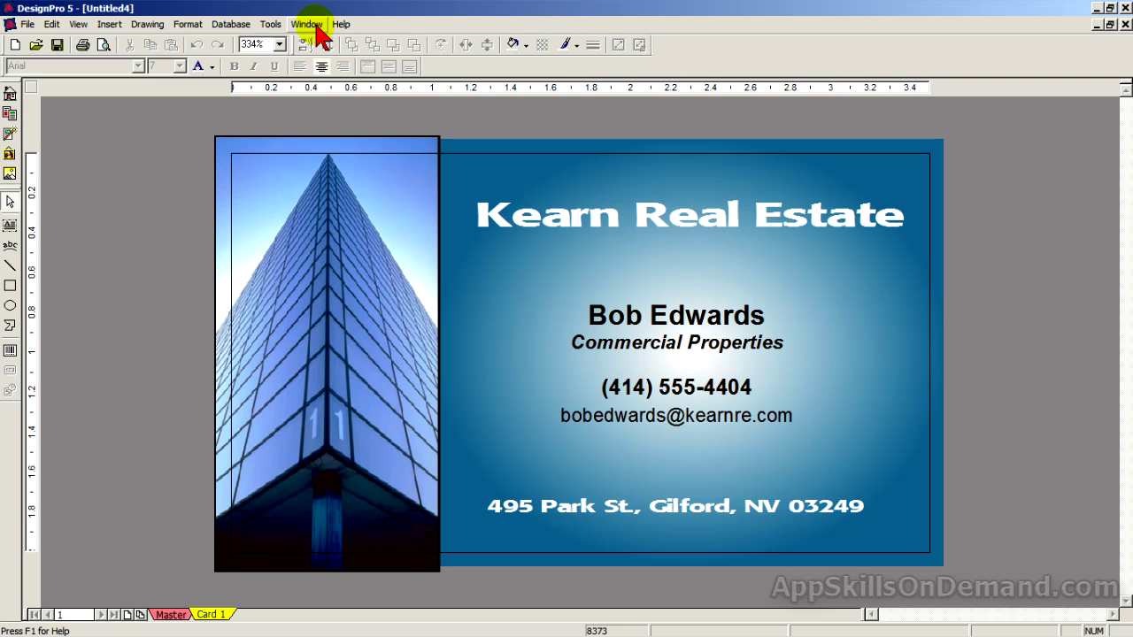
{"action": "left_click", "coordinate": [317, 30]}
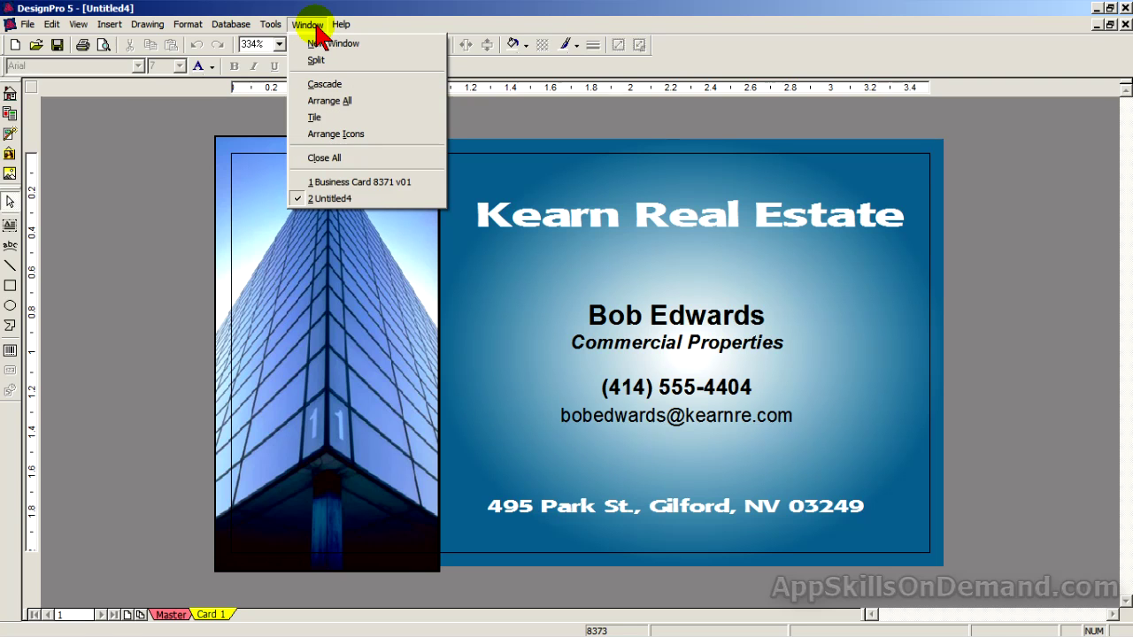
{"action": "left_click", "coordinate": [373, 184]}
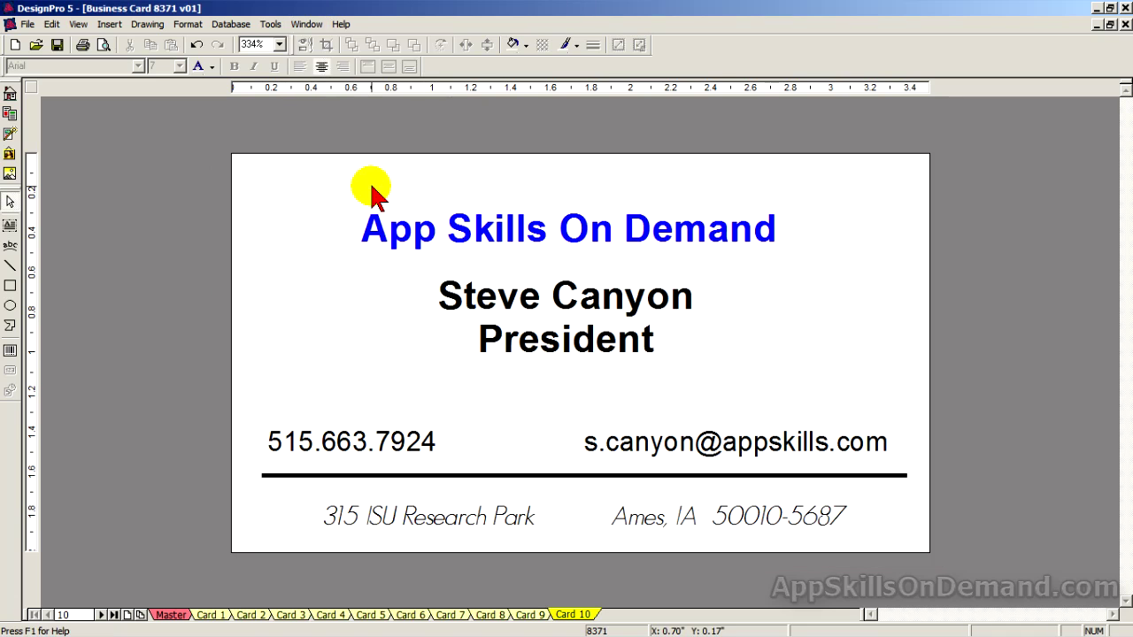
{"action": "left_click", "coordinate": [305, 25]}
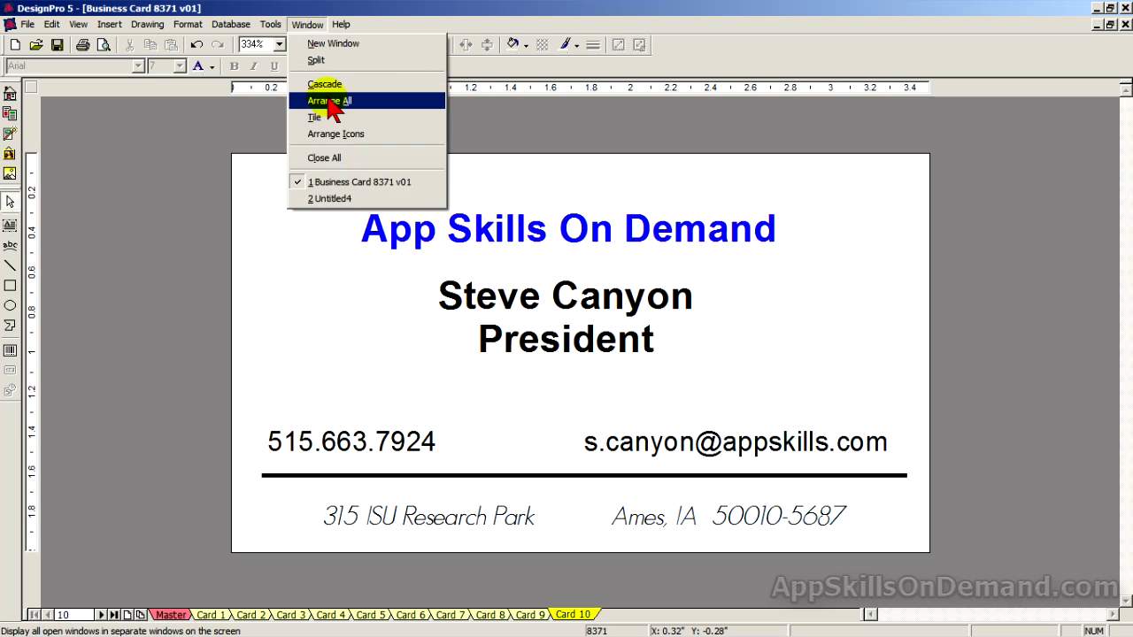
{"action": "left_click", "coordinate": [331, 198]}
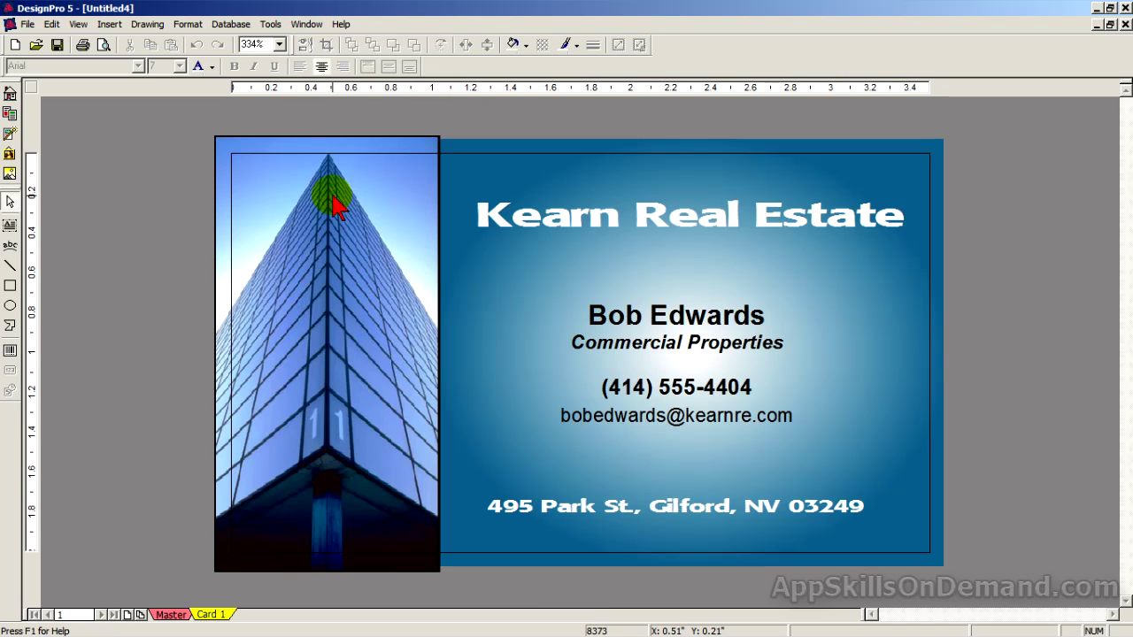
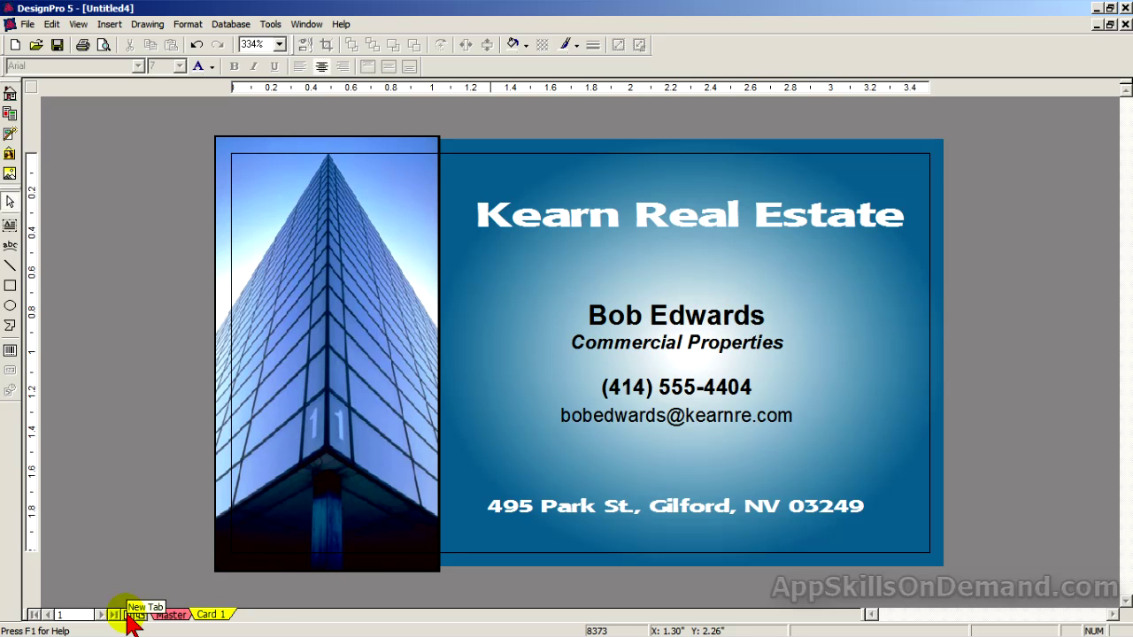
Add a blank Card 2, then duplicate Card 1 as Card 3.
{"action": "left_click", "coordinate": [134, 614]}
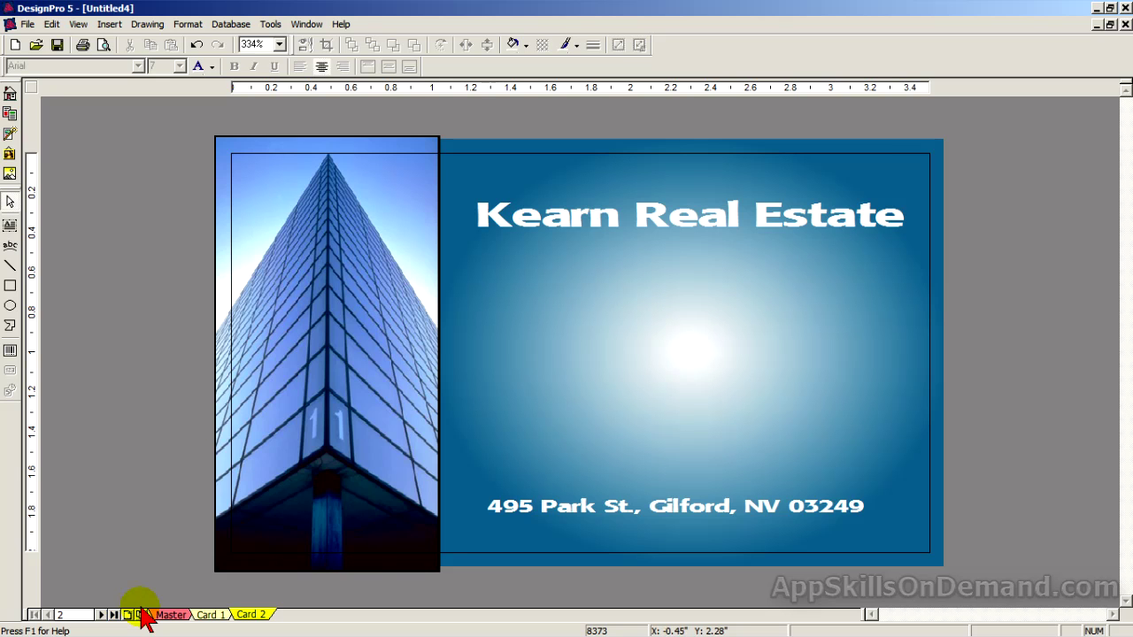
{"action": "left_click", "coordinate": [209, 614]}
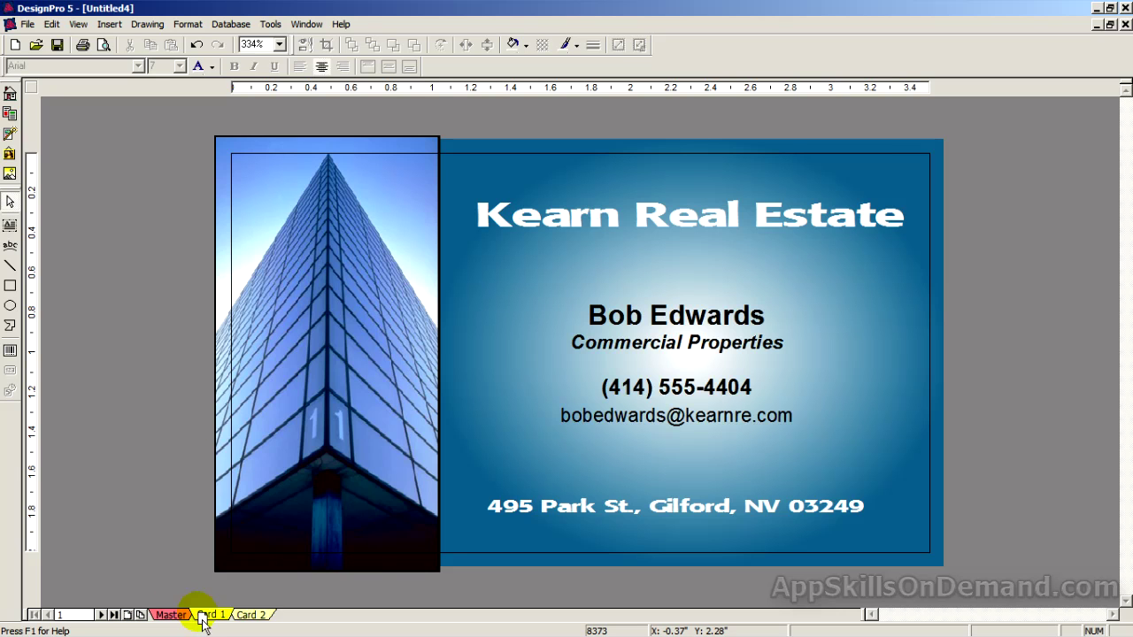
{"action": "left_click", "coordinate": [139, 614]}
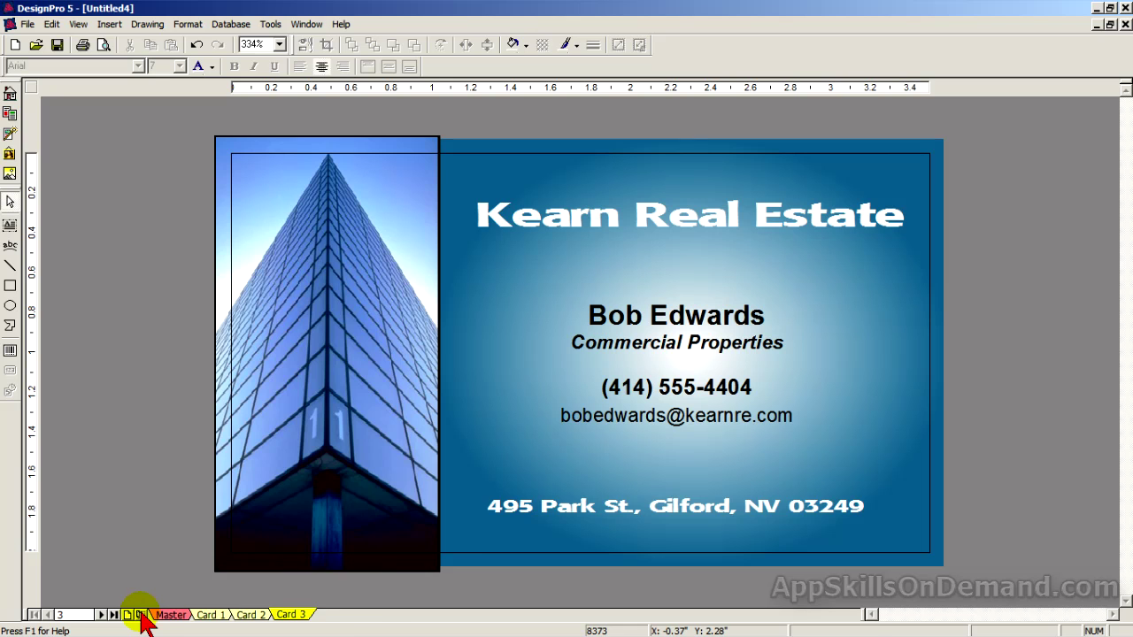
{"action": "mouse_move", "coordinate": [354, 620]}
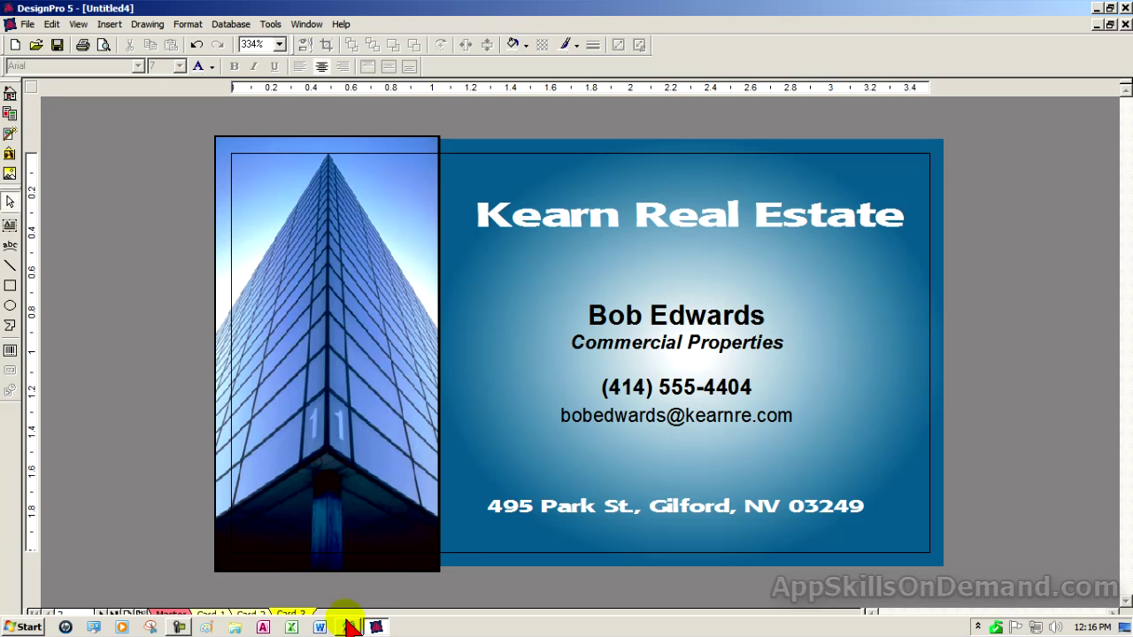
Delete the Card 3 and Card 2 tabs, confirming each deletion.
{"action": "right_click", "coordinate": [299, 612]}
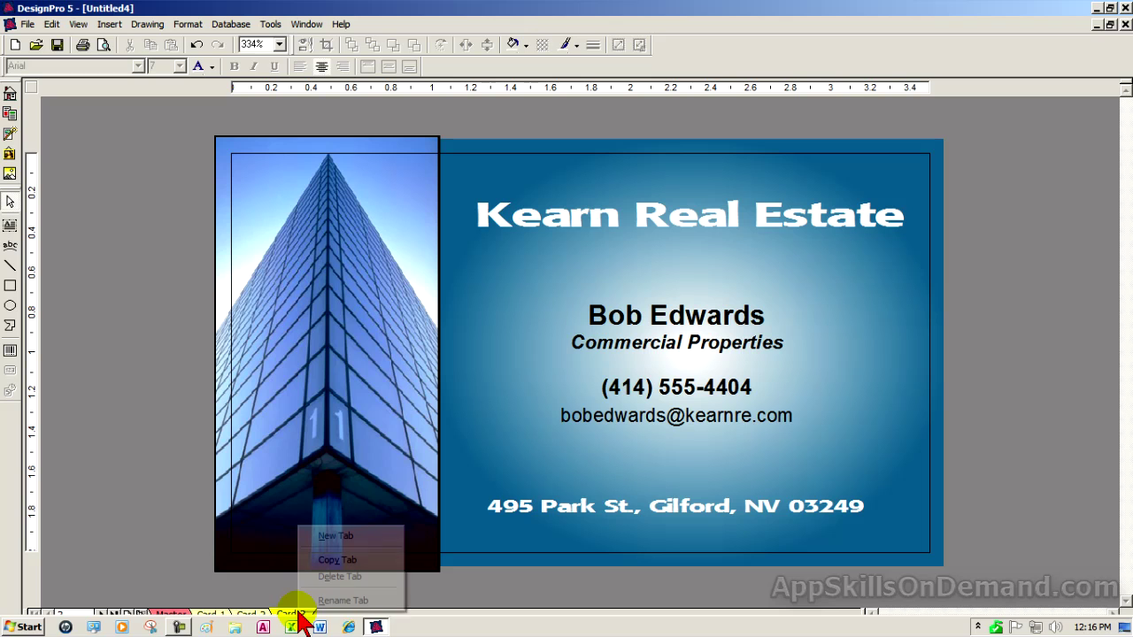
{"action": "left_click", "coordinate": [328, 578]}
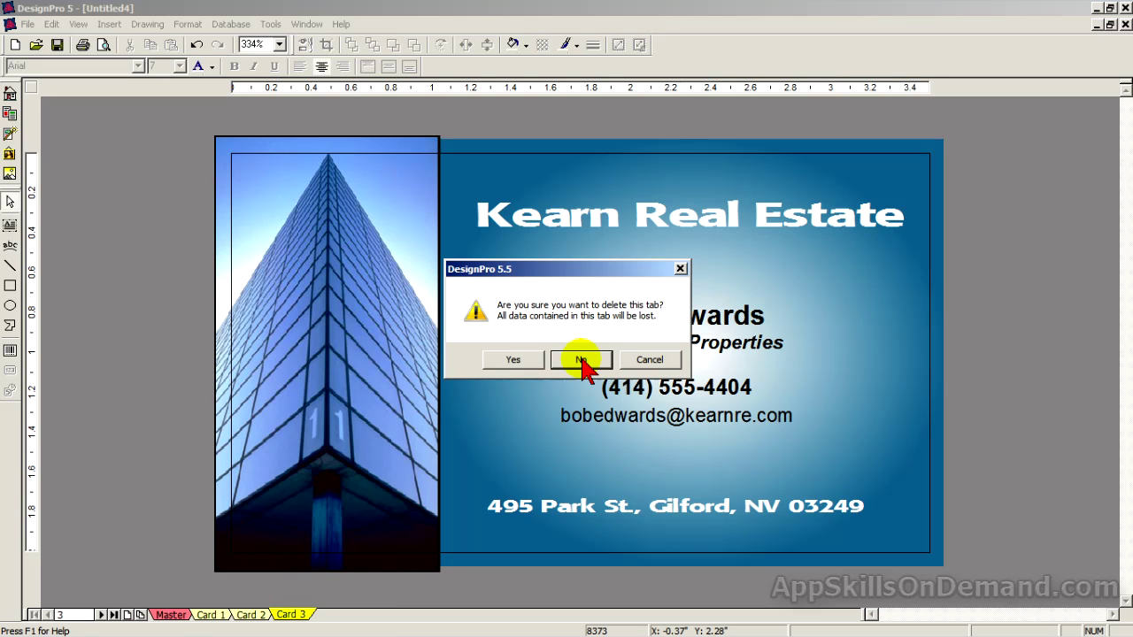
{"action": "left_click", "coordinate": [522, 359]}
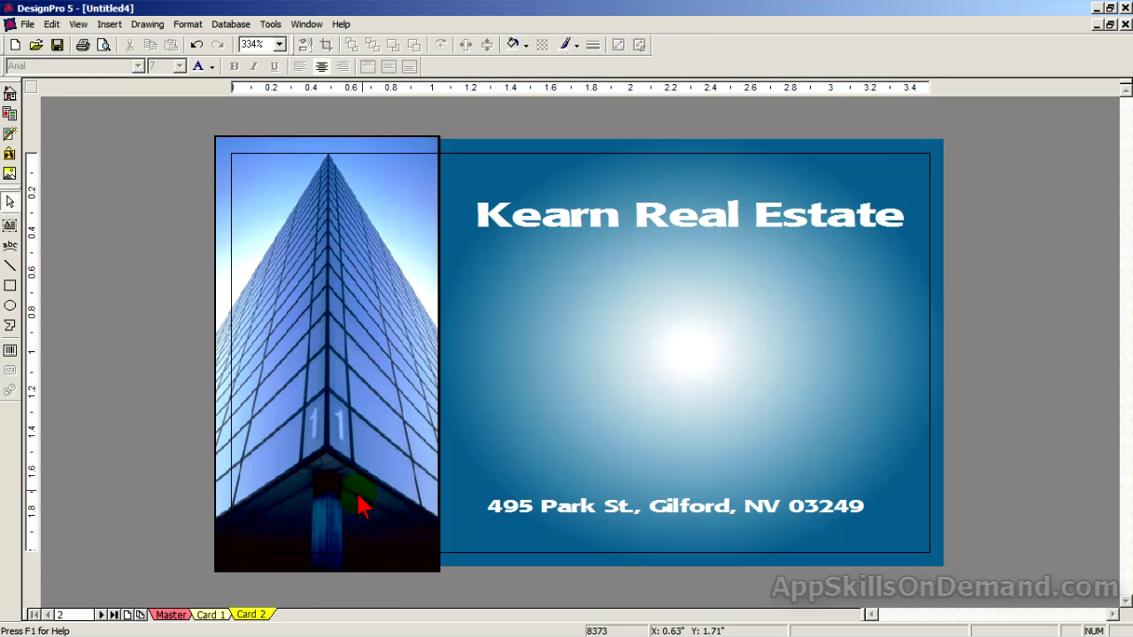
{"action": "right_click", "coordinate": [260, 612]}
{"action": "left_click", "coordinate": [301, 578]}
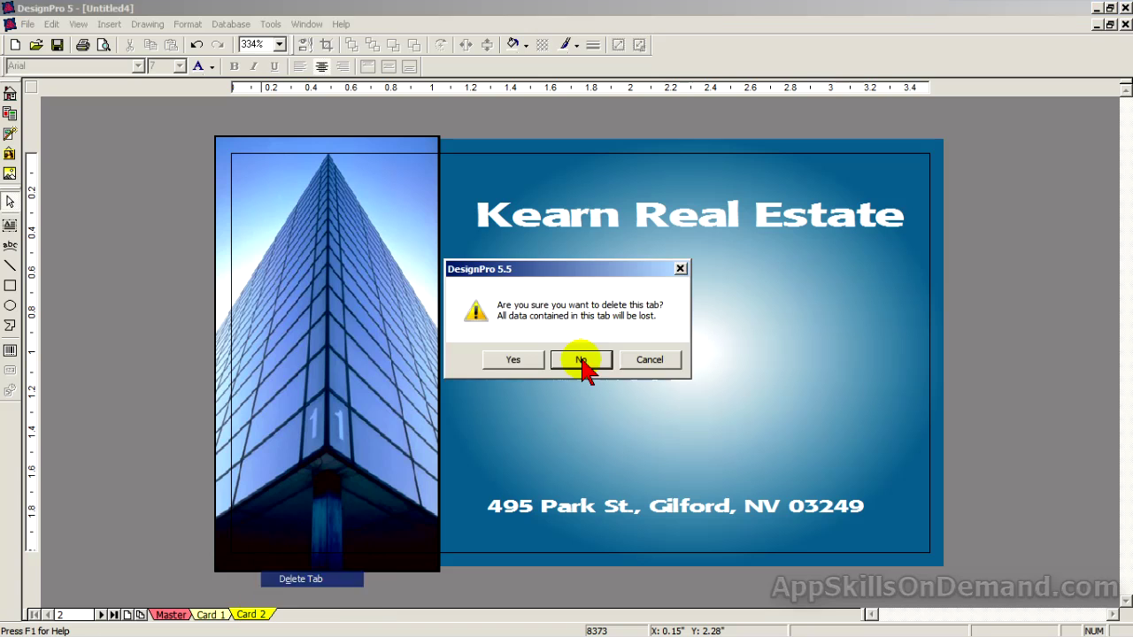
{"action": "left_click", "coordinate": [521, 360]}
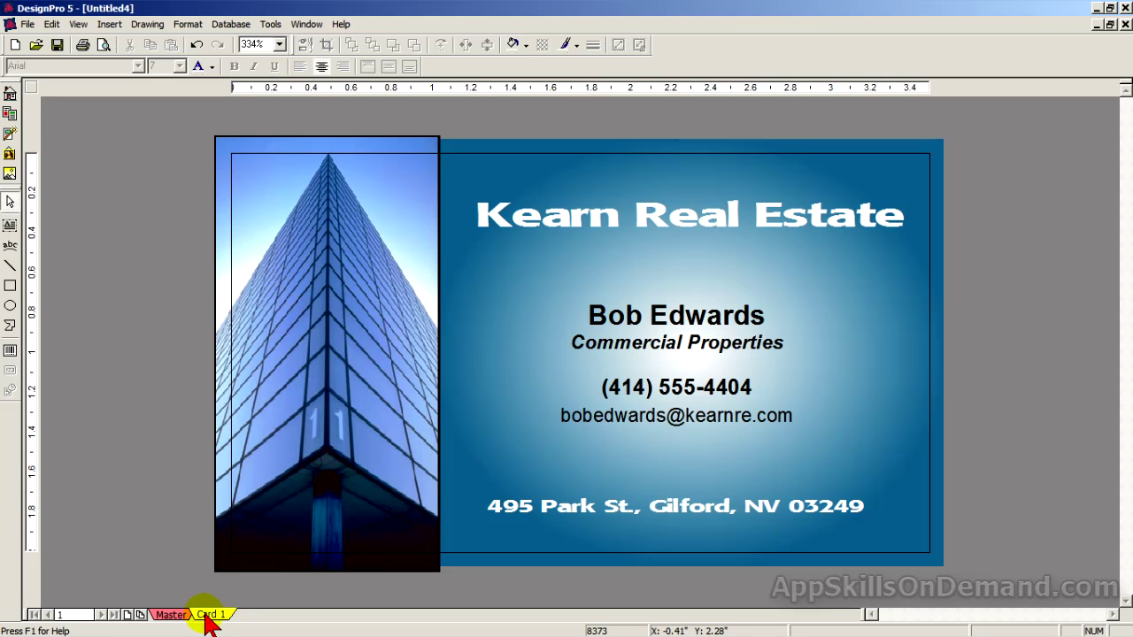
Copy Card 1 four times to create Cards 2–5, then select Card 5's contact text.
{"action": "left_click", "coordinate": [140, 616]}
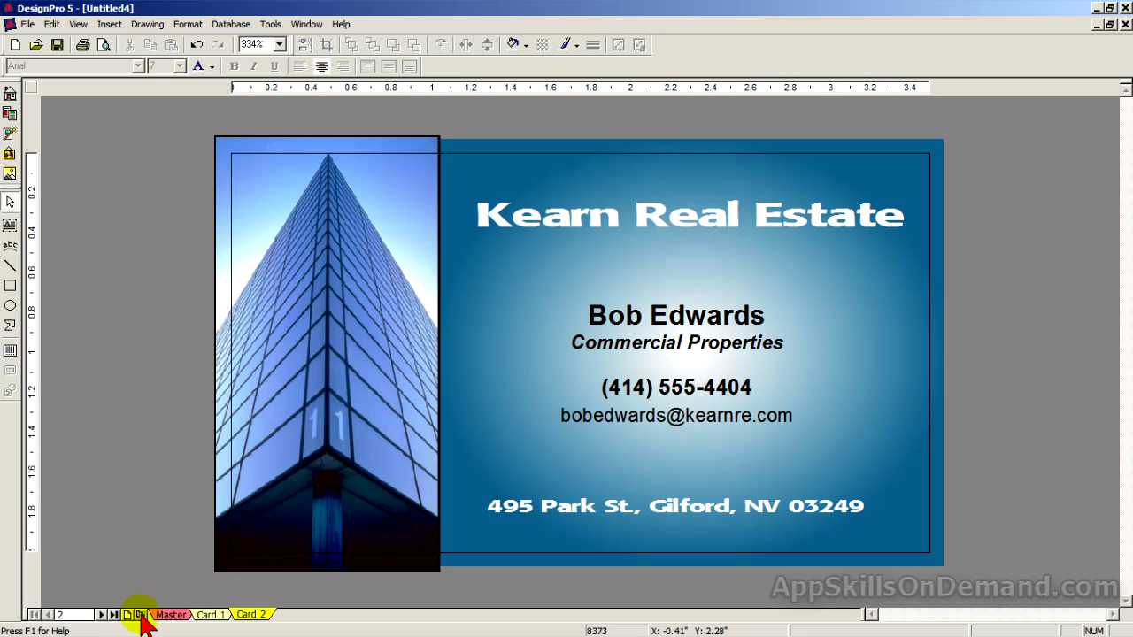
{"action": "left_click", "coordinate": [140, 616]}
{"action": "left_click", "coordinate": [140, 616]}
{"action": "left_click", "coordinate": [139, 616]}
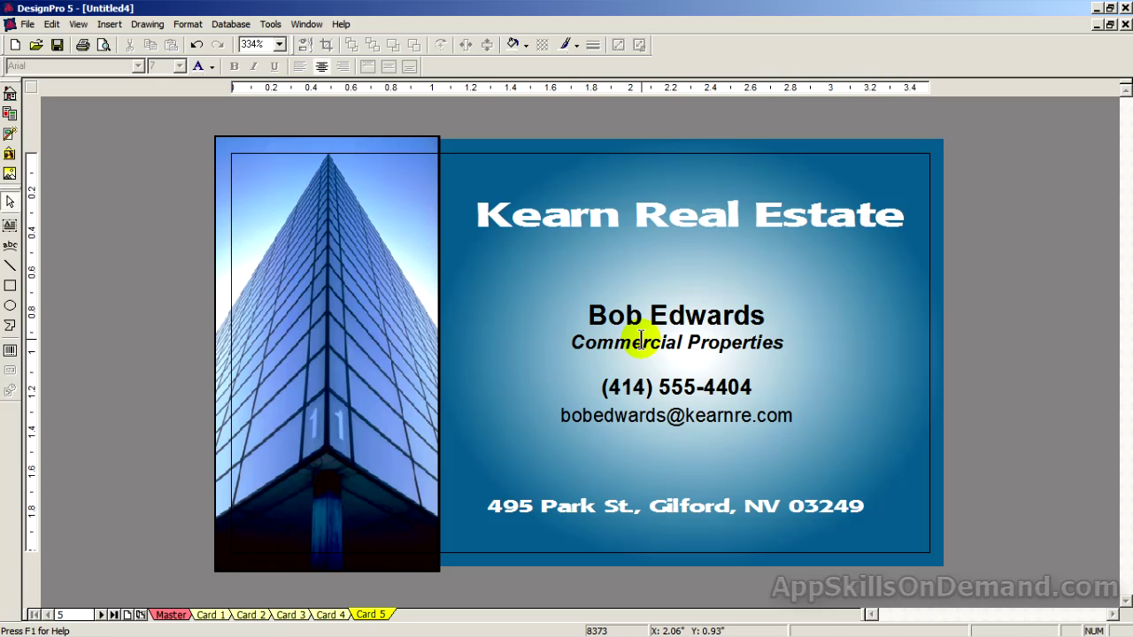
{"action": "left_click", "coordinate": [641, 340]}
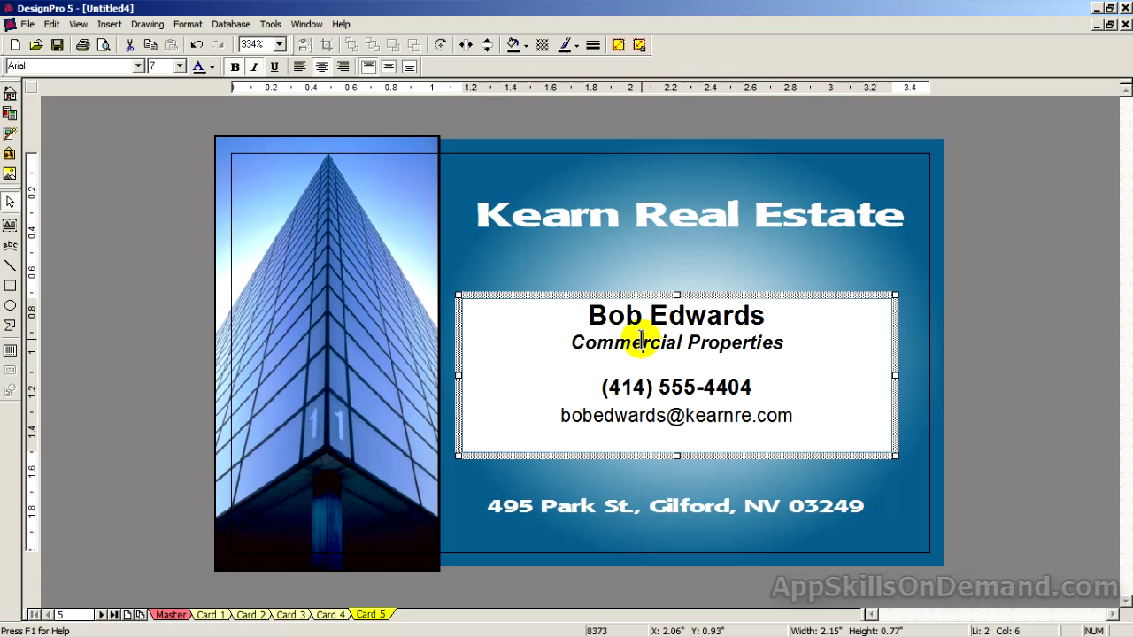
On Card 5, enter the second agent's name, change the phone's last digit, and update the e-mail name.
{"action": "left_click", "coordinate": [769, 315]}
{"action": "key", "text": "BackSpace"}
{"action": "key", "text": "BackSpace"}
{"action": "key", "text": "BackSpace"}
{"action": "key", "text": "BackSpace"}
{"action": "key", "text": "BackSpace"}
{"action": "key", "text": "BackSpace"}
{"action": "key", "text": "BackSpace"}
{"action": "key", "text": "BackSpace"}
{"action": "key", "text": "BackSpace"}
{"action": "key", "text": "BackSpace"}
{"action": "key", "text": "BackSpace"}
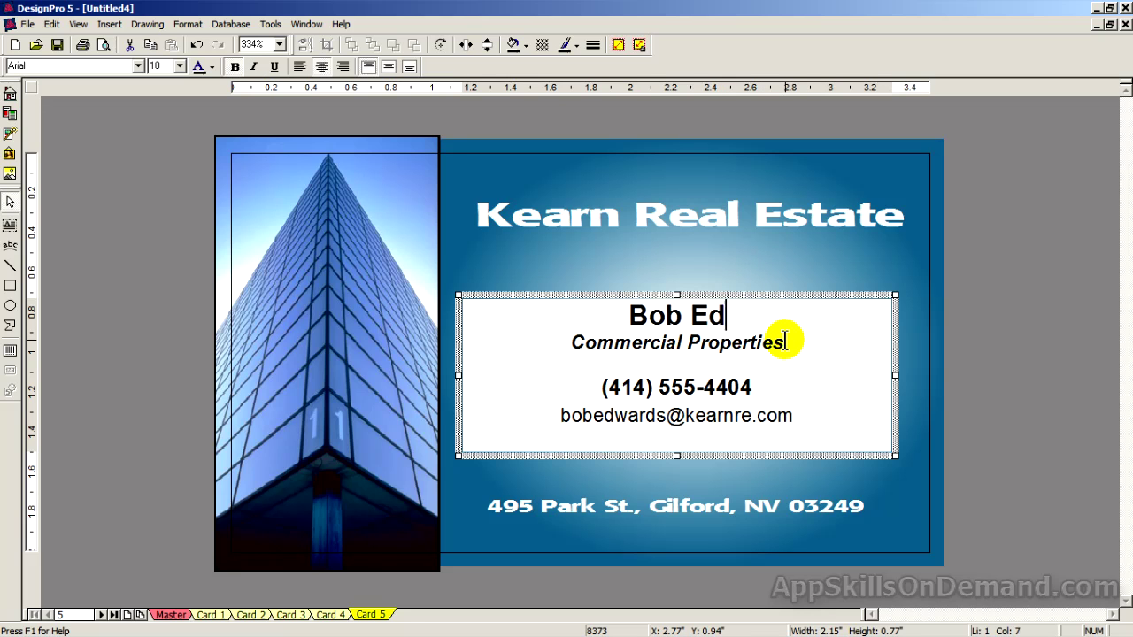
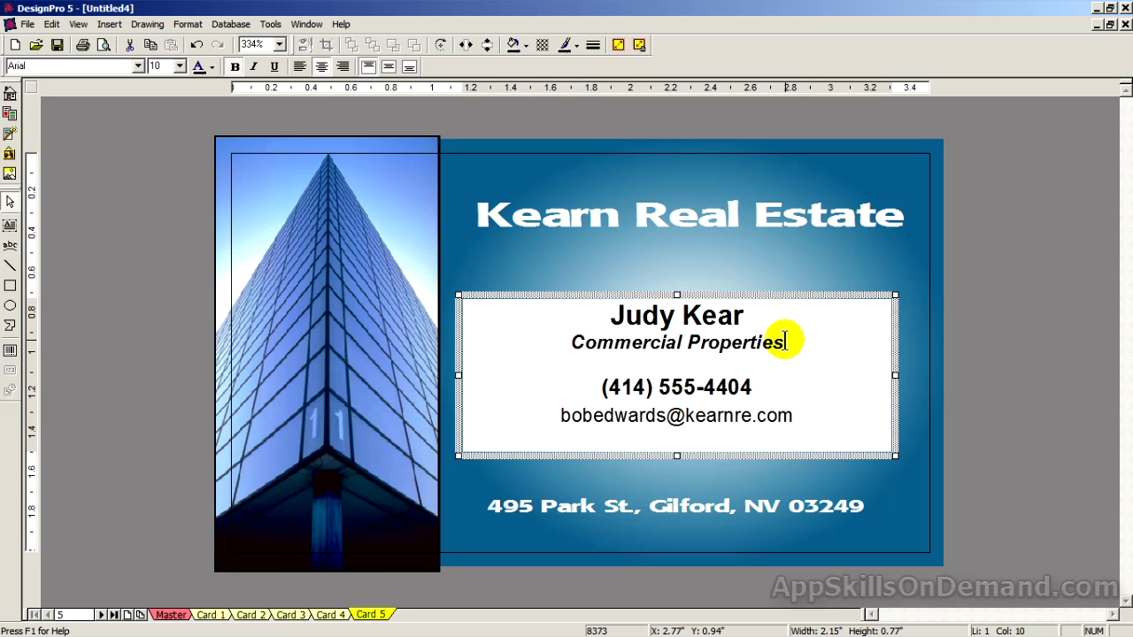
{"action": "left_click", "coordinate": [755, 387]}
{"action": "key", "text": "BackSpace"}
{"action": "type", "text": "3"}
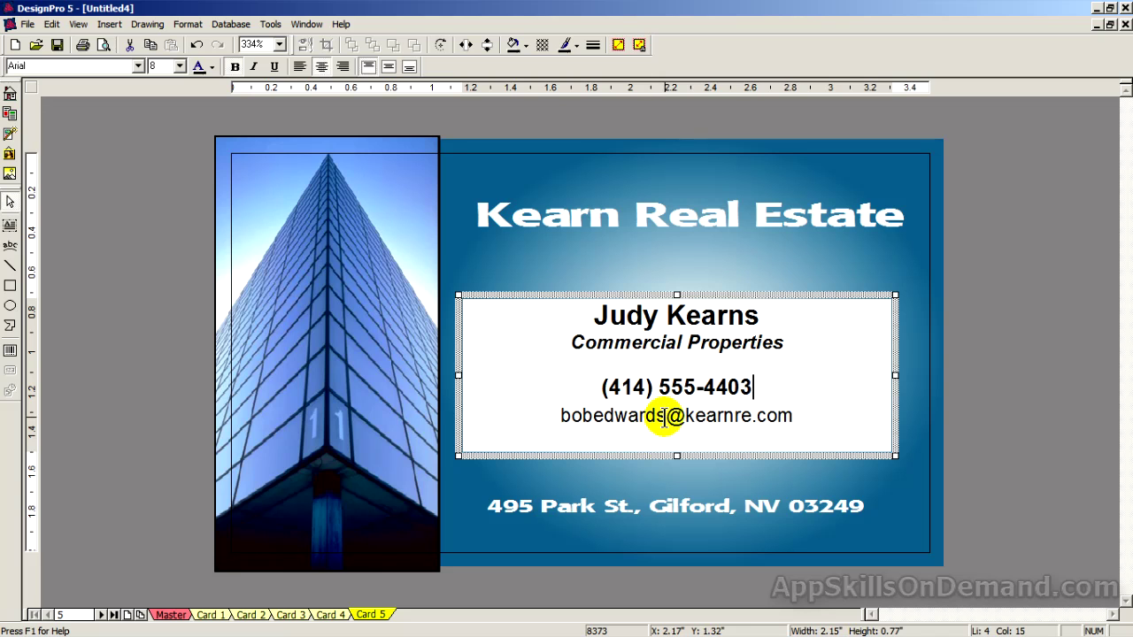
{"action": "left_click_drag", "start_coordinate": [665, 416], "coordinate": [558, 423]}
{"action": "type", "text": "judy"}
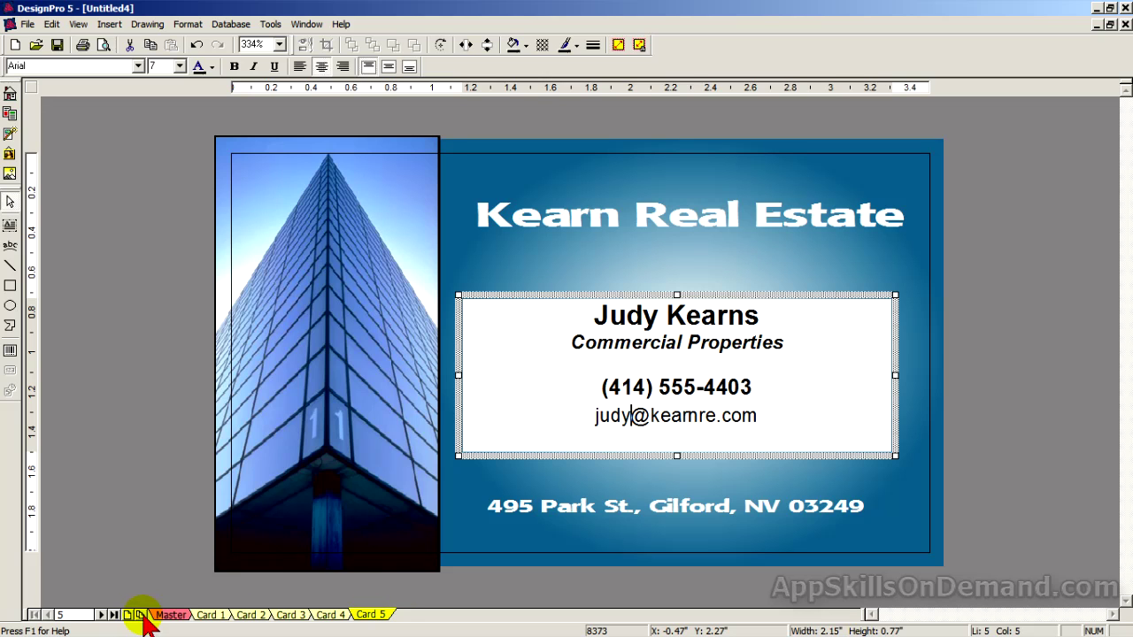
Copy Card 5 three times as Cards 6–8 and show the eight-card sheet in print preview.
{"action": "left_click", "coordinate": [140, 616]}
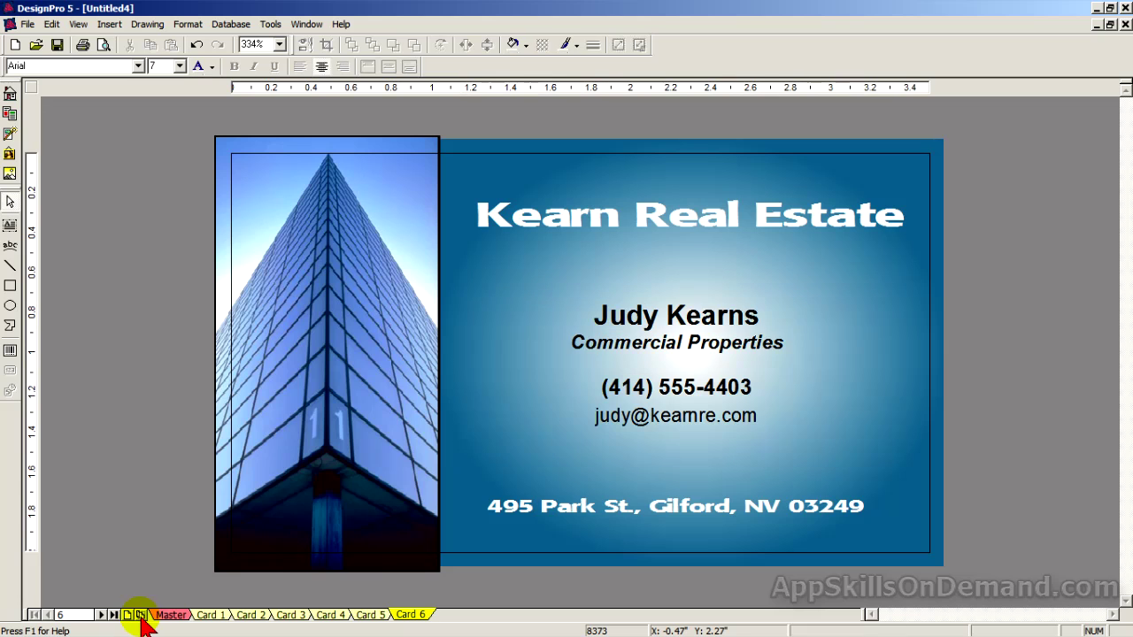
{"action": "left_click", "coordinate": [140, 617]}
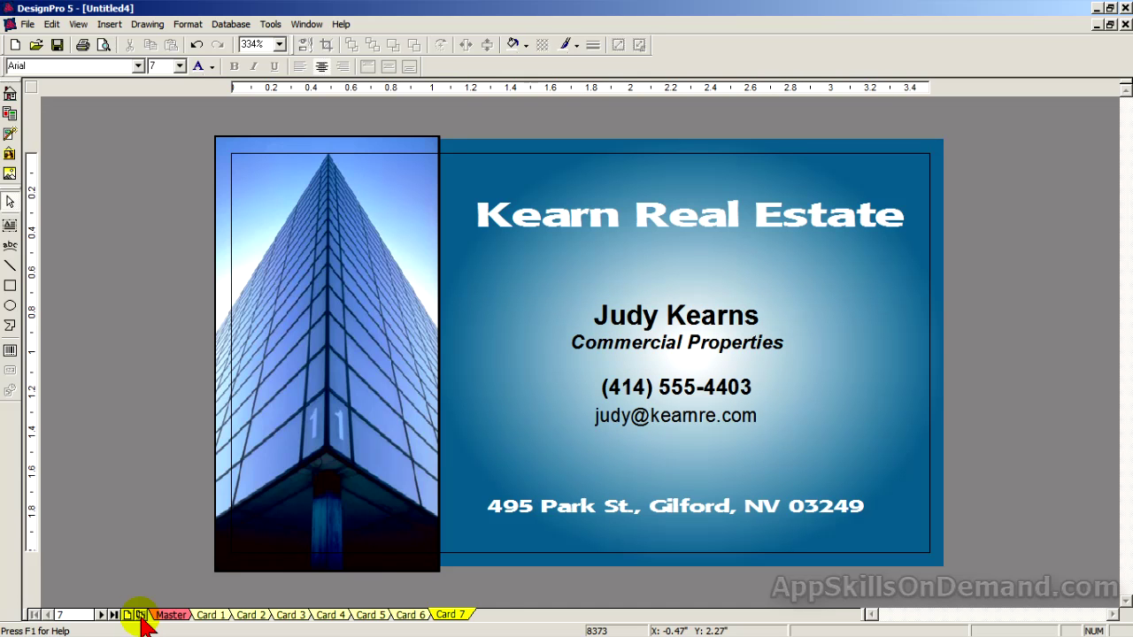
{"action": "left_click", "coordinate": [140, 616]}
{"action": "left_click", "coordinate": [103, 46]}
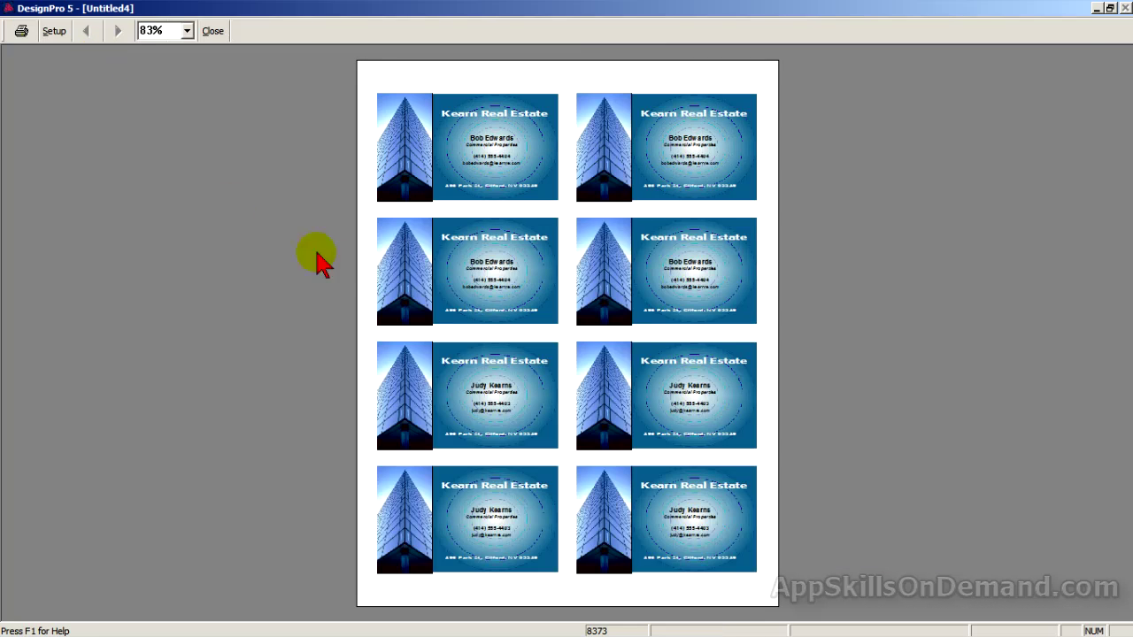